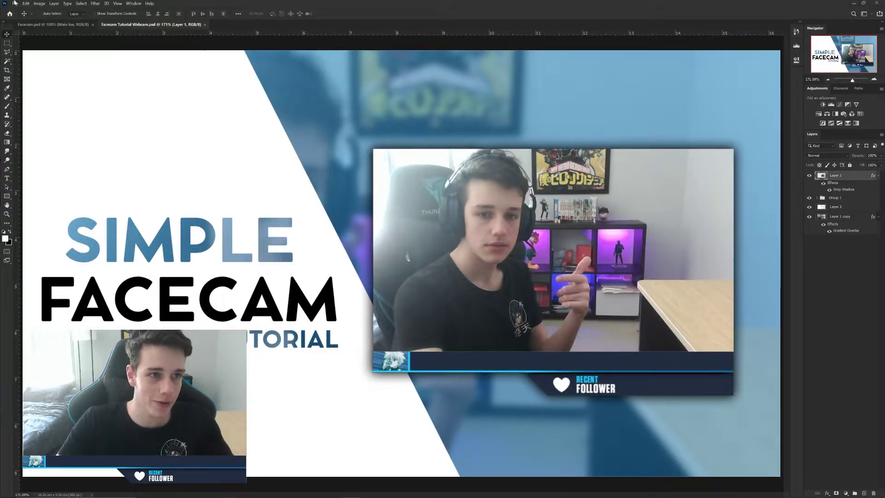
# - Create a new 1920 × 1080 px document from the 1080p preset at 300 ppi with transparent background
pyautogui.click(15, 3)
pyautogui.click(33, 11)
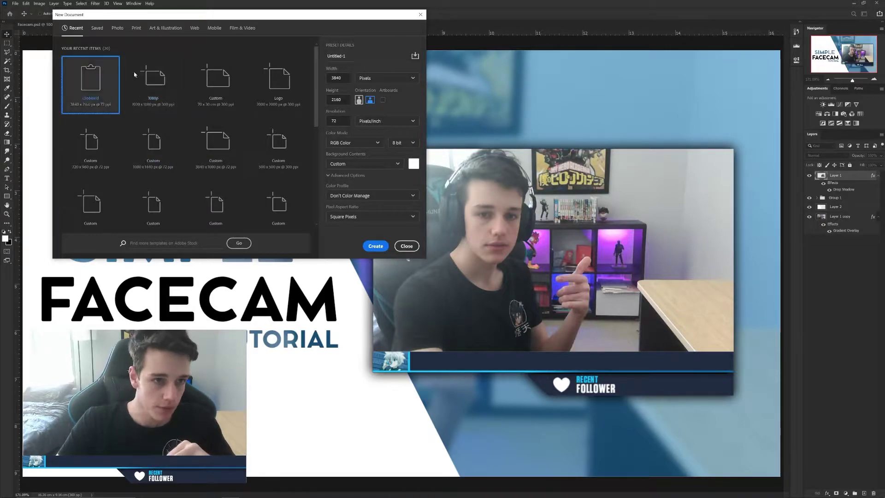
pyautogui.click(161, 78)
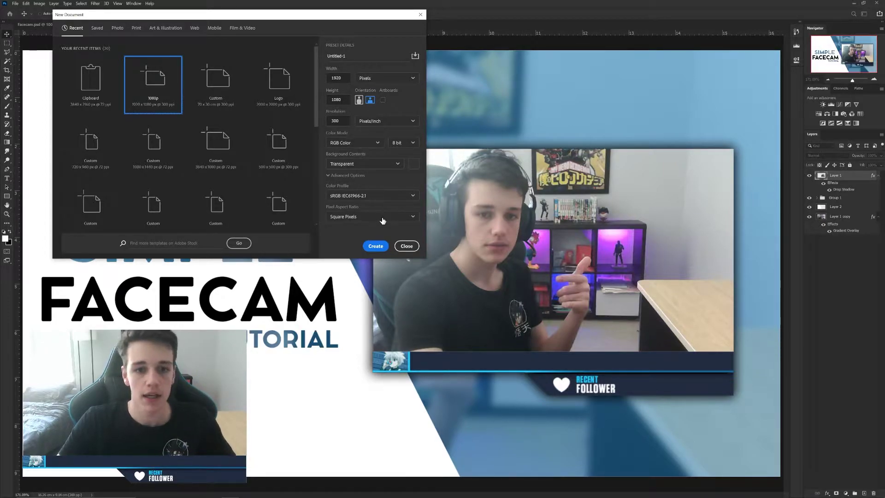
pyautogui.click(407, 246)
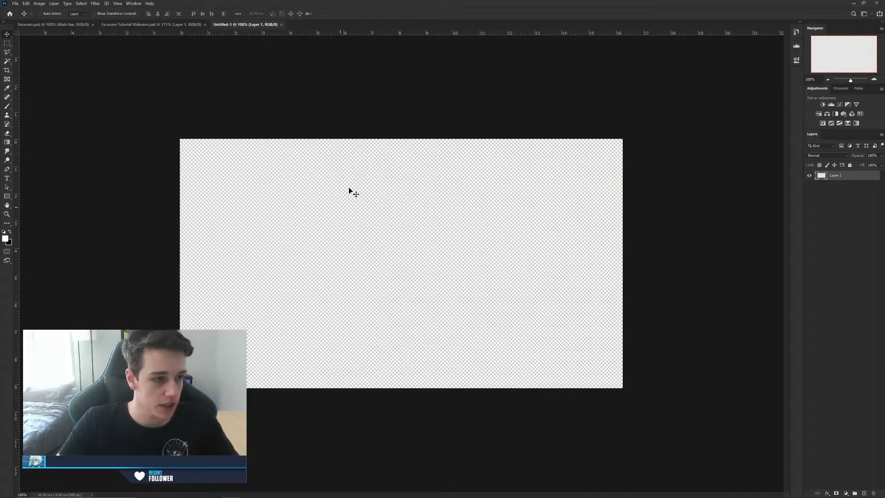
# - Fill the empty layer with white using the Paint Bucket tool
pyautogui.press('z')
pyautogui.click(203, 13)
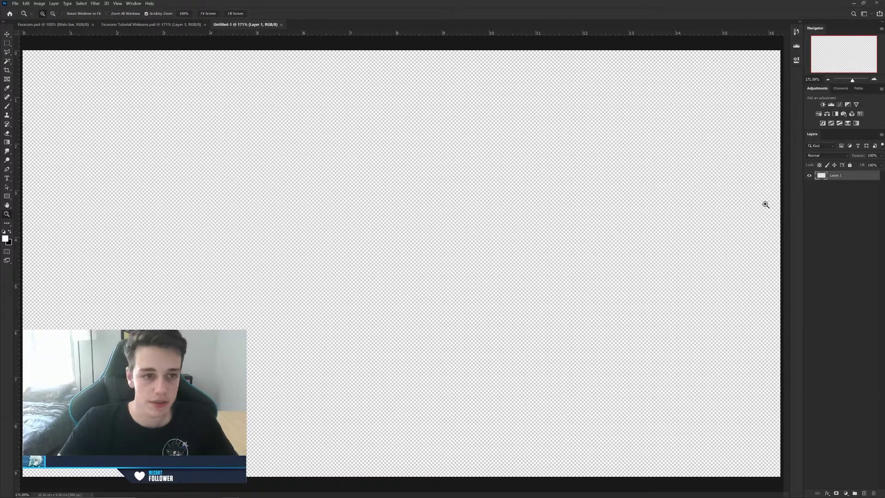
pyautogui.press('g')
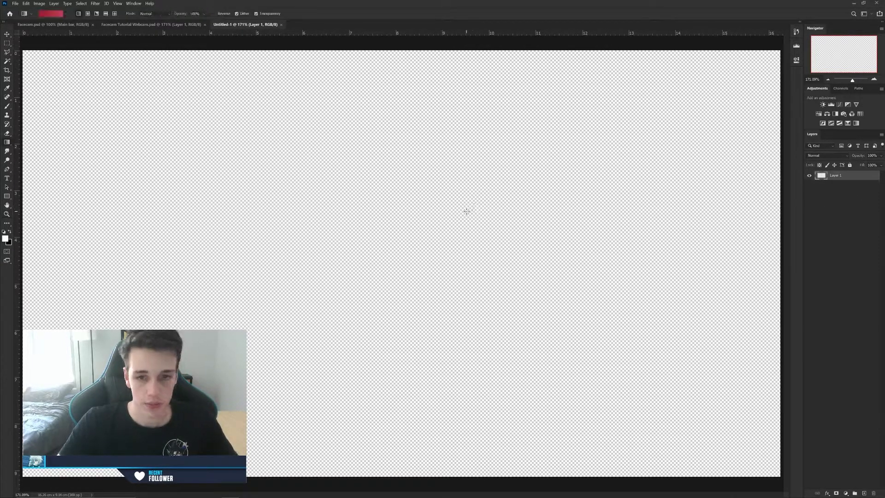
pyautogui.hotkey('shift', 'g')
pyautogui.click(466, 214)
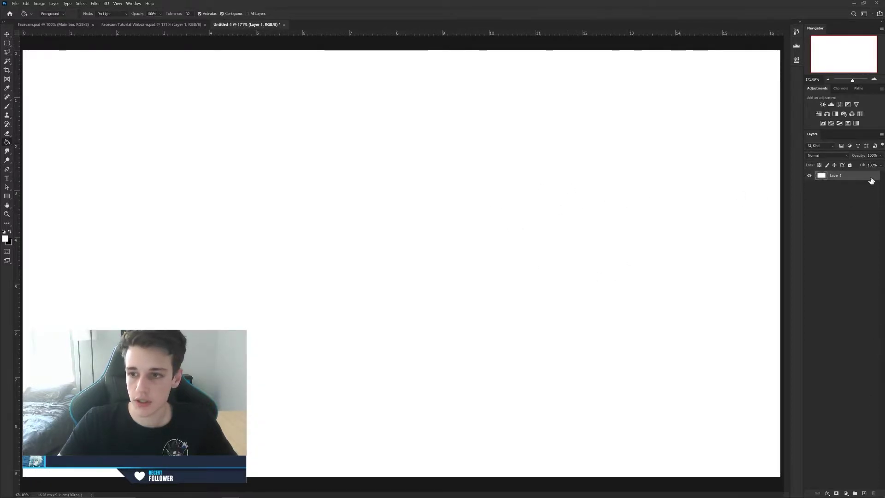
pyautogui.click(850, 165)
pyautogui.click(872, 177)
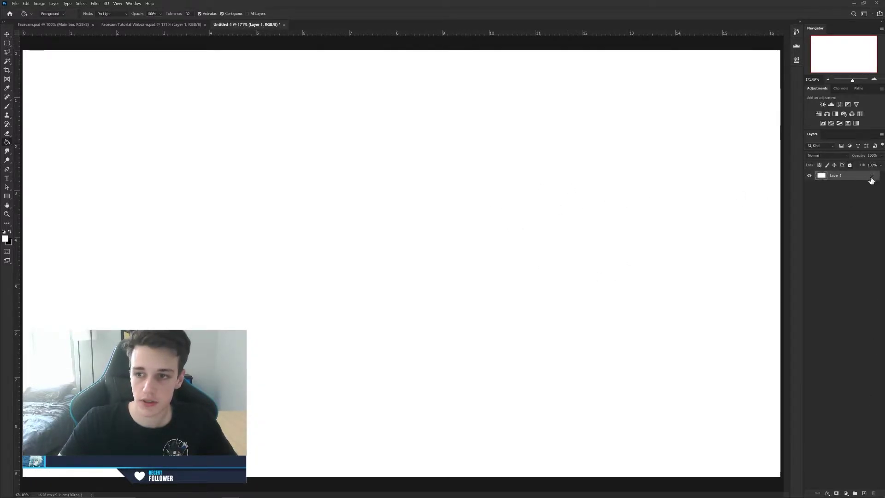
pyautogui.hotkey('ctrl', 'a')
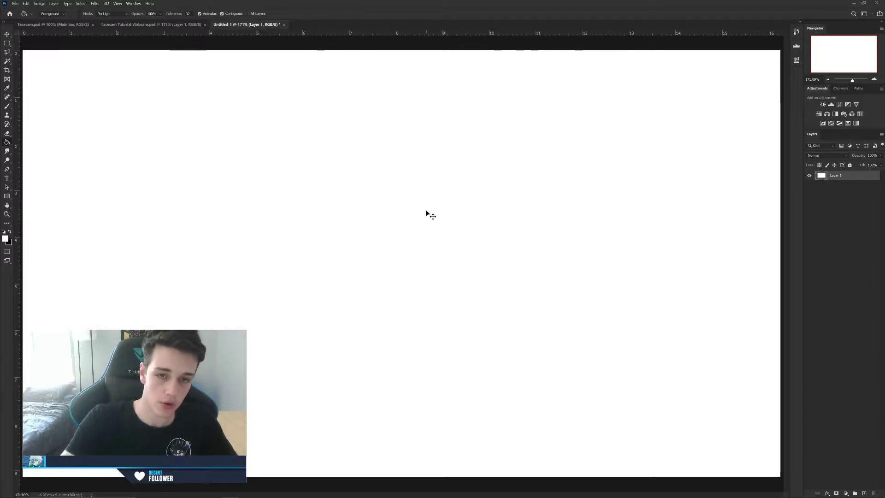
pyautogui.hotkey('ctrl', 'd')
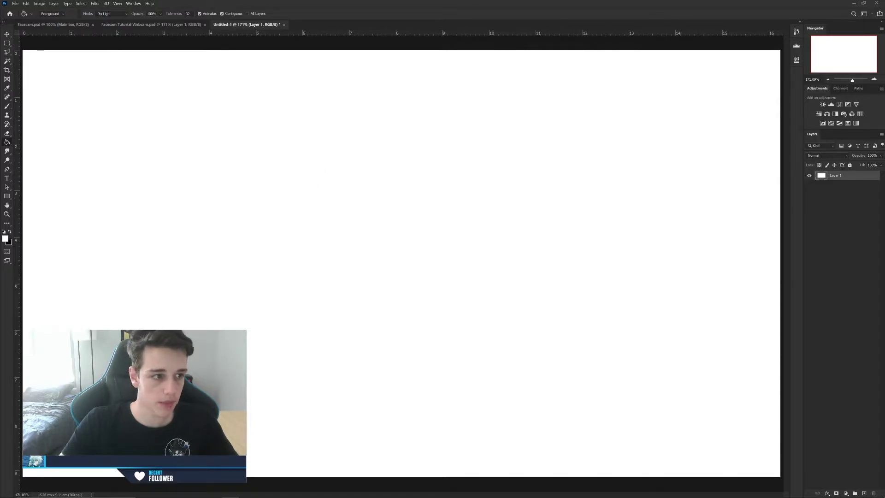
# - Paste the copied webcam screenshot and scale it down to about 39% so it fits whole near the canvas centre
pyautogui.hotkey('ctrl', 'v')
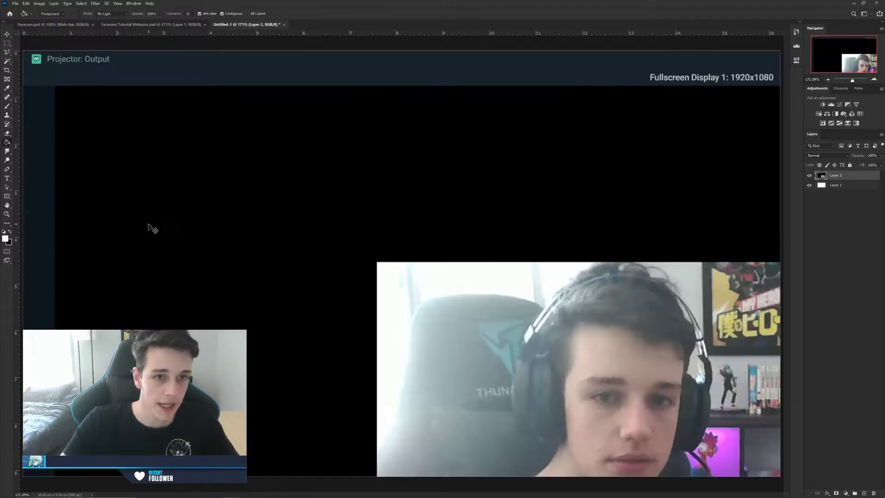
pyautogui.hotkey('ctrl', 't')
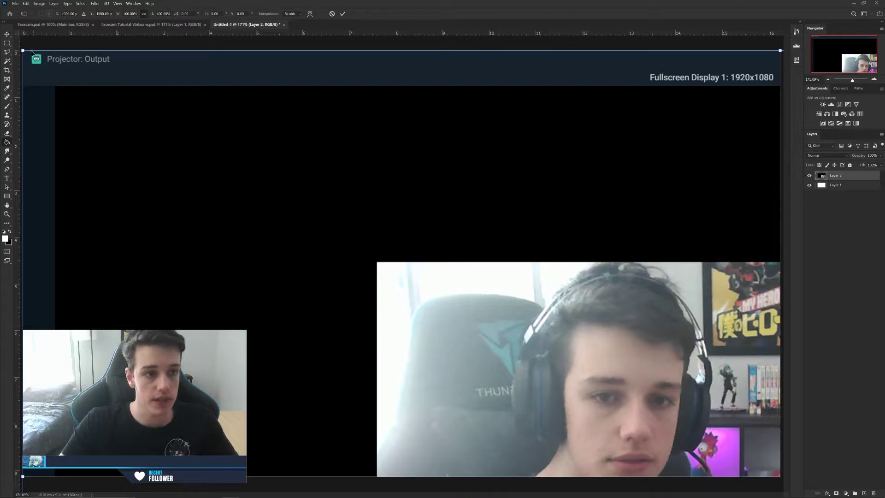
pyautogui.moveTo(23, 50); pyautogui.dragTo(230, 149)
pyautogui.moveTo(166, 112); pyautogui.dragTo(587, 349)
pyautogui.moveTo(673, 372); pyautogui.dragTo(288, 169)
pyautogui.moveTo(629, 126); pyautogui.dragTo(733, 94)
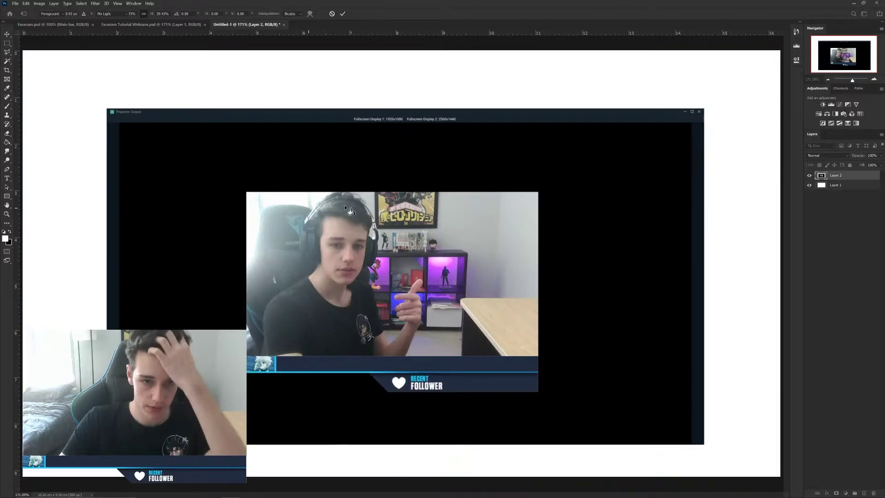
pyautogui.press('Return')
# - Select the webcam picture down to just above the overlay bar and delete everything outside the selection
pyautogui.press('m')
pyautogui.moveTo(246, 192); pyautogui.dragTo(546, 357)
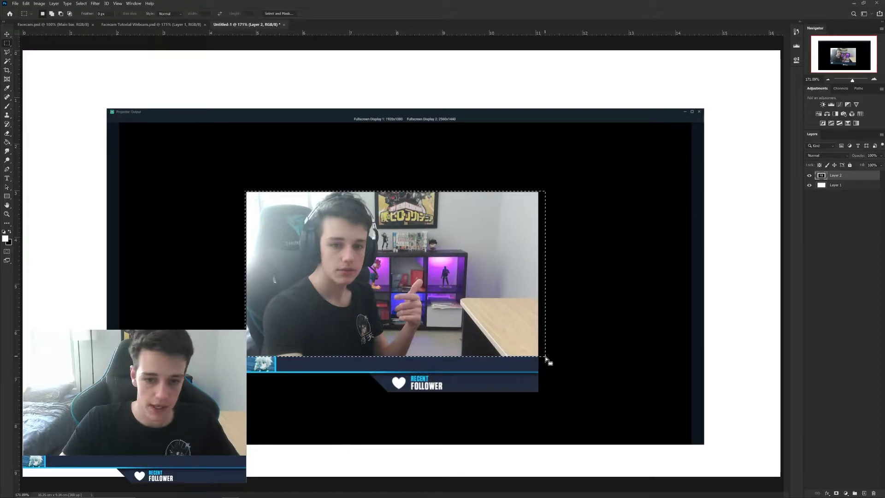
pyautogui.hotkey('ctrl', 'shift', 'i')
pyautogui.press('Delete')
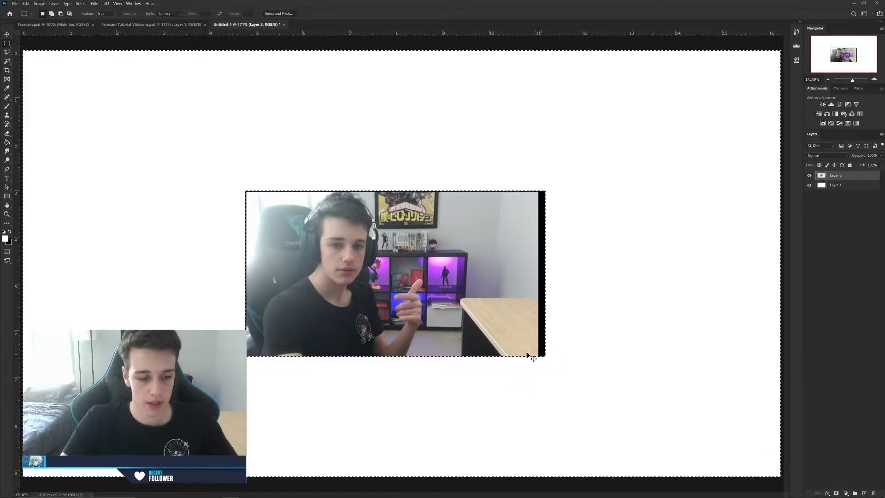
# - Remove the leftover black strip along the webcam picture's right edge and clear the selection
pyautogui.press('w')
pyautogui.hotkey('ctrl', 'shift', 'i')
pyautogui.press('Delete')
pyautogui.hotkey('ctrl', 'd')
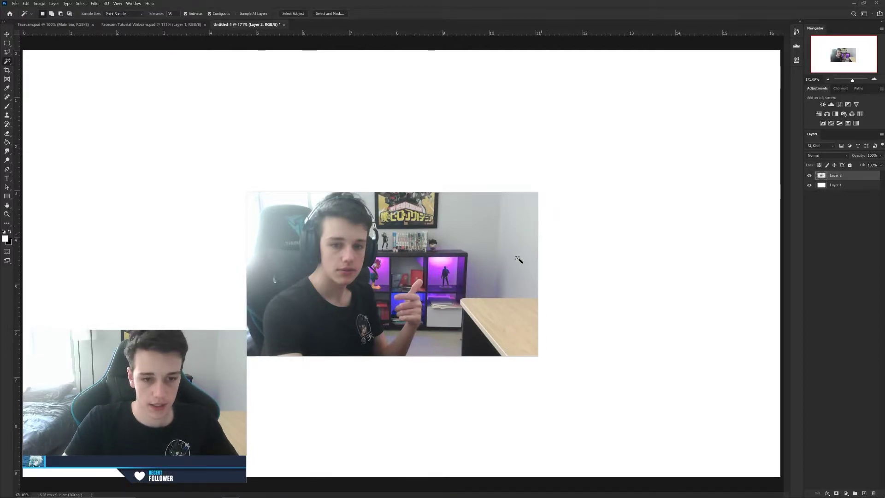
# - Nudge the cropped webcam picture straight up to leave more white space beneath it
pyautogui.press('v')
pyautogui.press('Up')
pyautogui.press('Up')
pyautogui.press('Up')
pyautogui.press('Up')
pyautogui.press('Up')
pyautogui.press('Up')
pyautogui.press('Up')
pyautogui.press('Up')
pyautogui.press('Up')
pyautogui.press('Up')
pyautogui.press('Up')
pyautogui.press('Up')
pyautogui.press('Up')
pyautogui.press('Up')
pyautogui.press('Up')
pyautogui.press('Up')
pyautogui.press('Up')
pyautogui.press('Up')
pyautogui.press('Up')
pyautogui.press('Up')
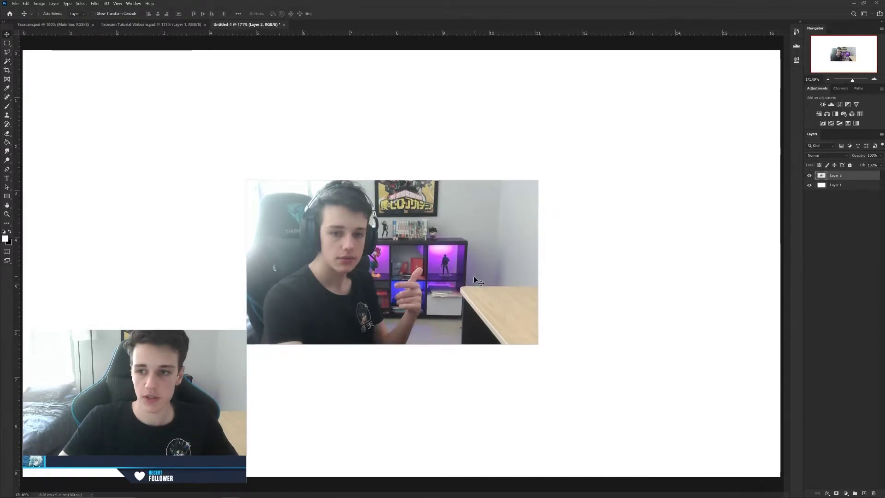
pyautogui.press('Up')
pyautogui.press('Up')
pyautogui.press('Up')
pyautogui.press('Up')
pyautogui.press('Up')
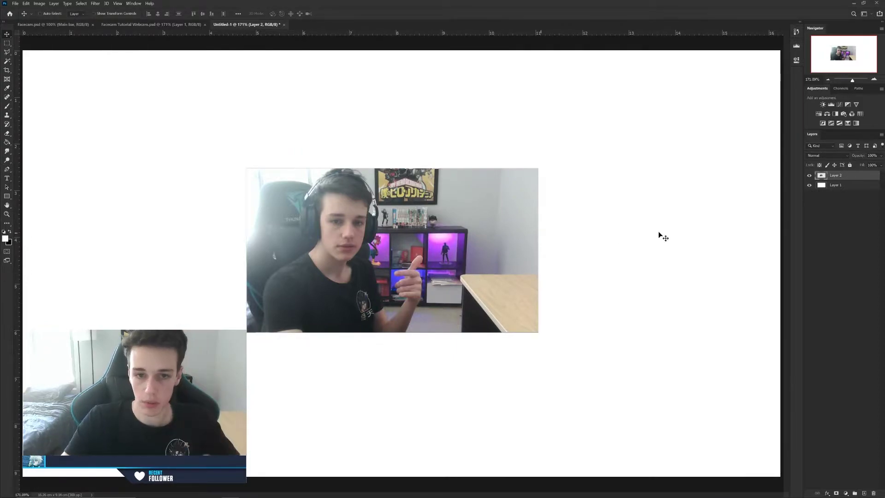
# - Add a new empty layer above the webcam picture's layer
pyautogui.click(864, 493)
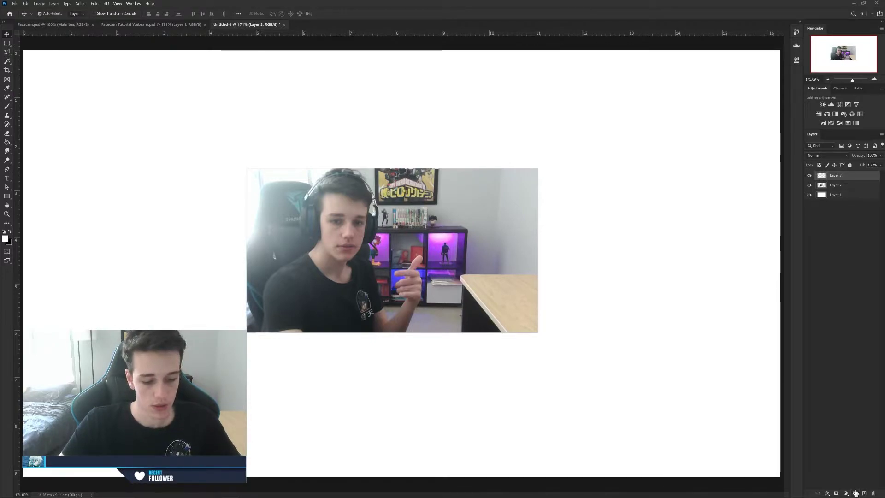
pyautogui.hotkey('ctrl', 'shift', 'n')
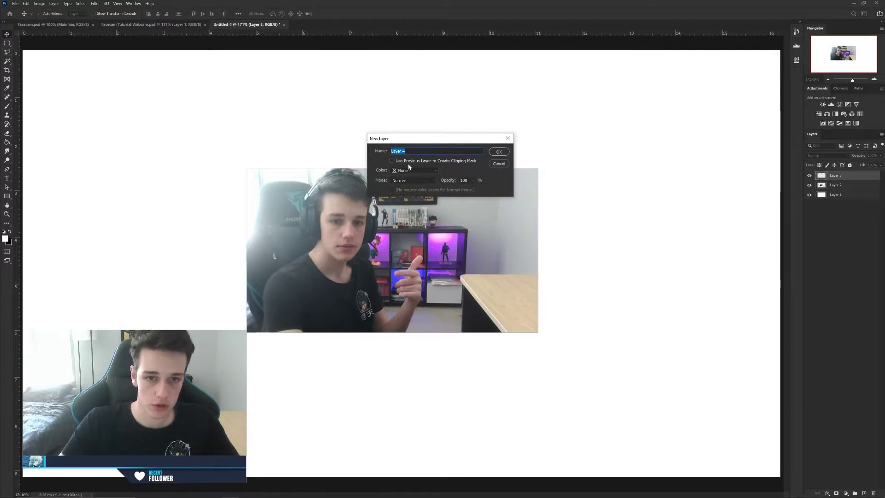
pyautogui.click(498, 163)
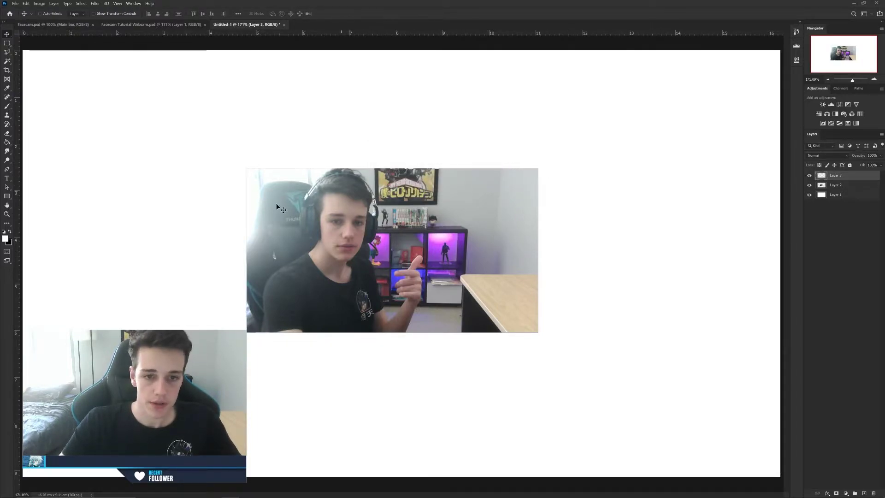
# - Set the Rectangle tool's fill colour to dark reddish brown, #5d3b3b
pyautogui.press('l')
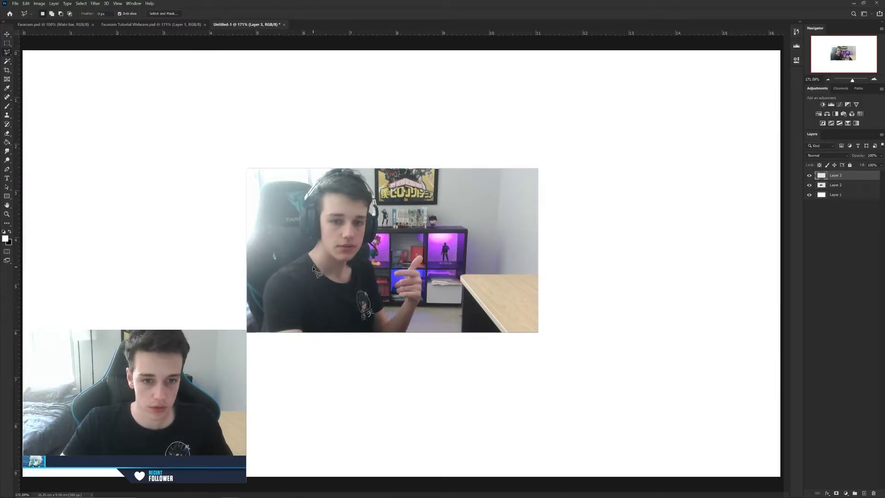
pyautogui.press('u')
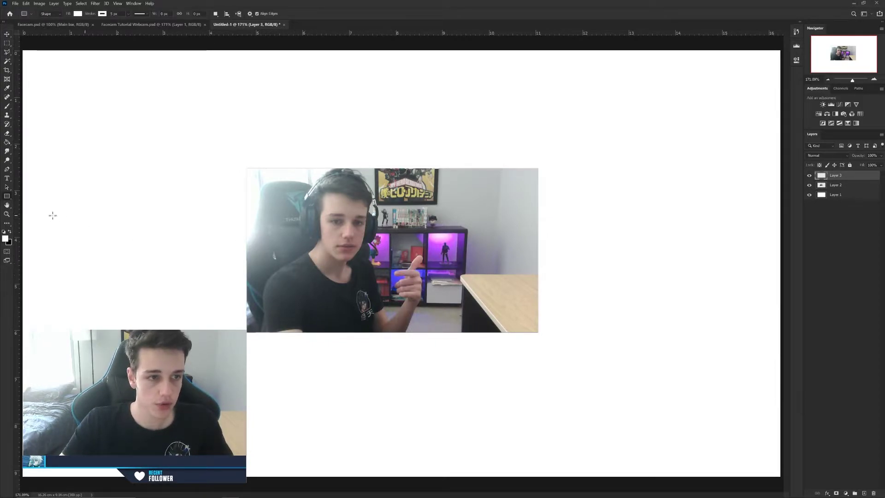
pyautogui.rightClick(7, 199)
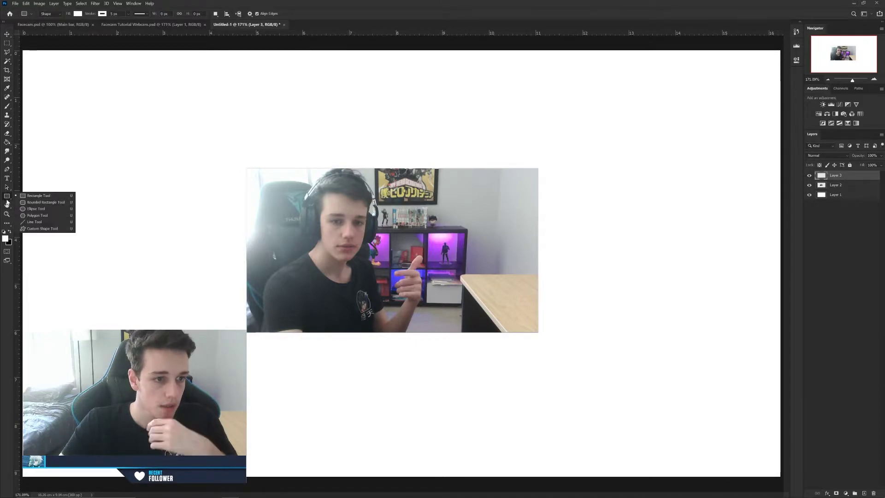
pyautogui.click(32, 198)
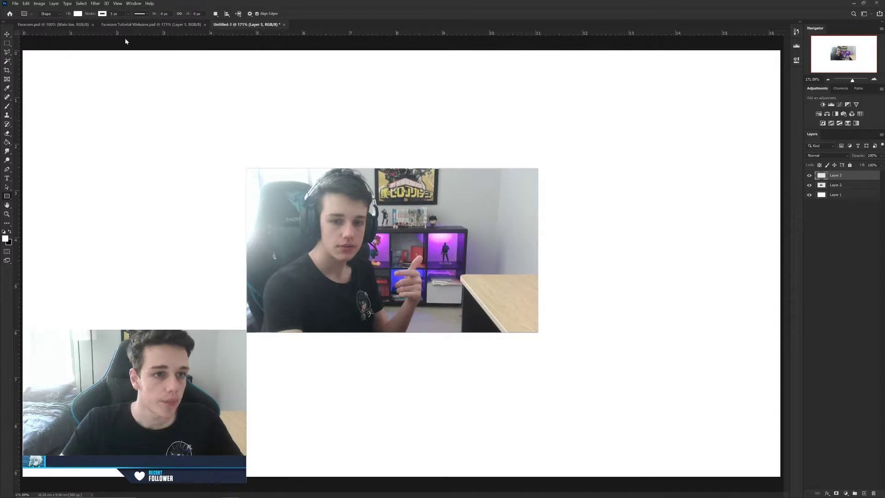
pyautogui.click(81, 15)
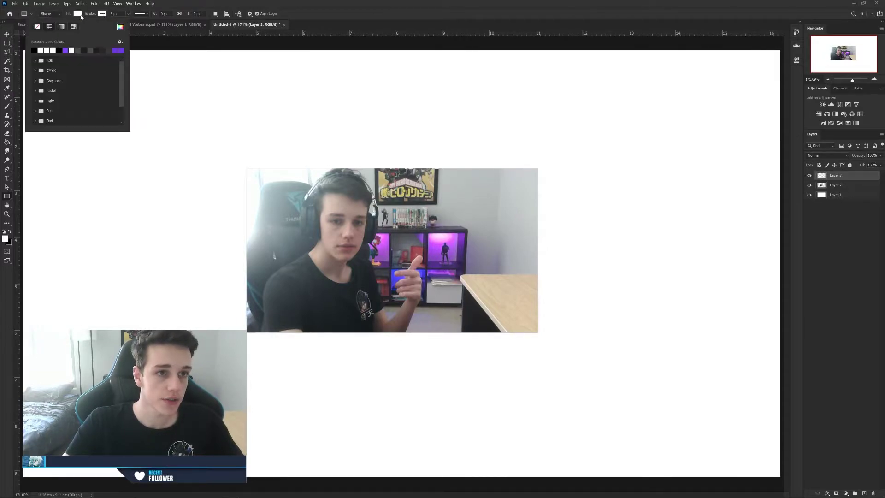
pyautogui.click(120, 26)
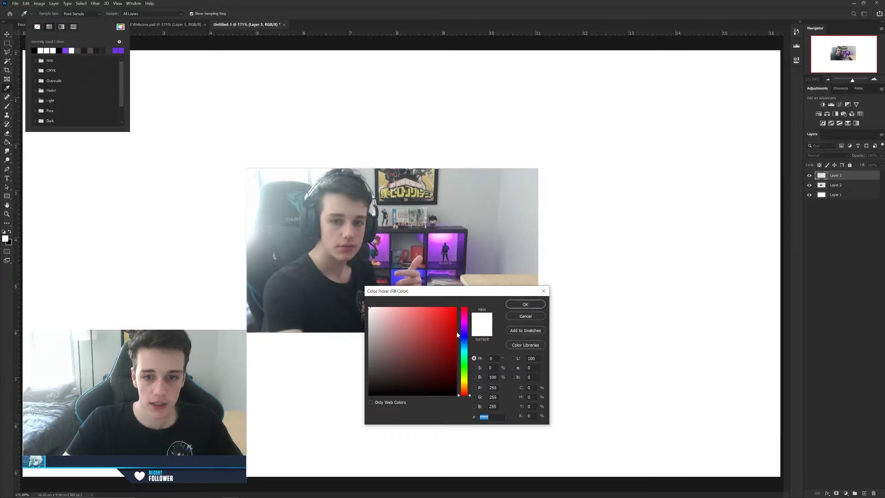
pyautogui.moveTo(466, 361); pyautogui.dragTo(467, 308)
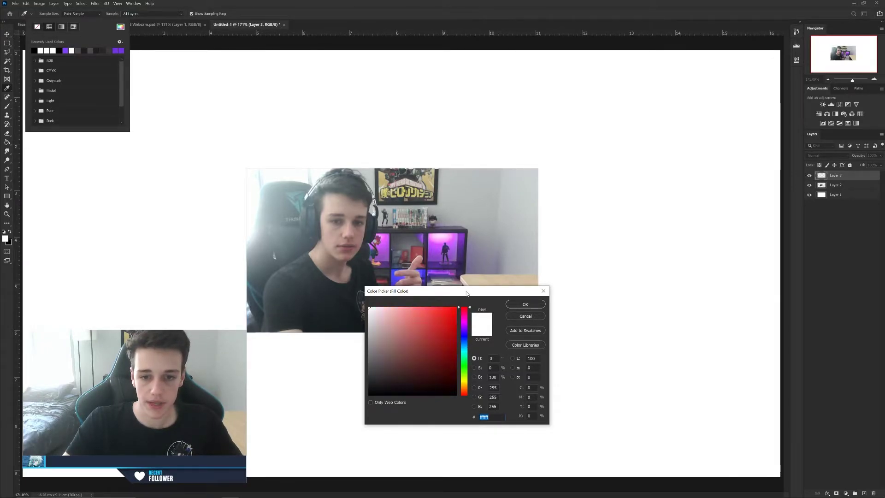
pyautogui.click(416, 337)
pyautogui.moveTo(416, 338); pyautogui.dragTo(404, 360)
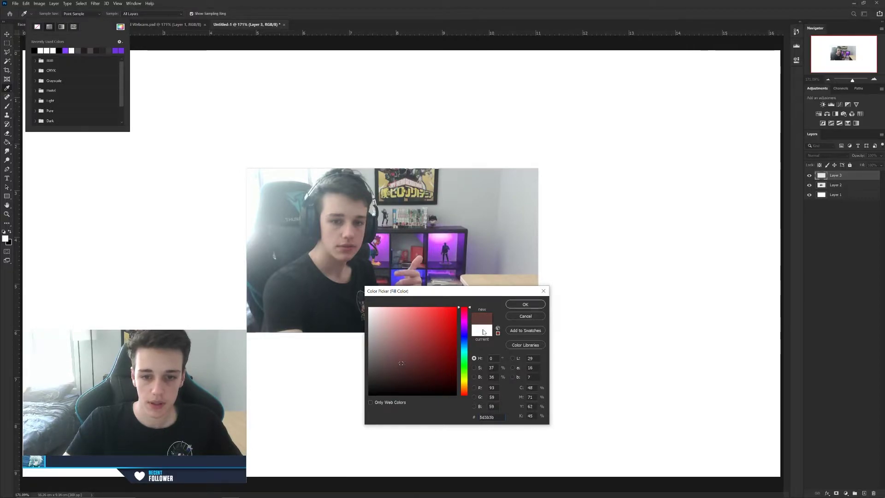
pyautogui.click(524, 304)
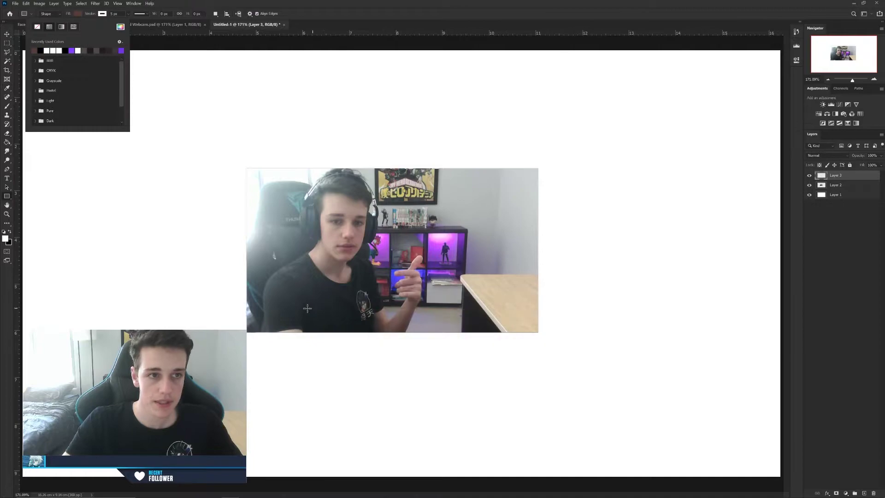
# - Draw a 740 × 44 px rectangle with no stroke directly along the webcam picture's lower edge
pyautogui.click(102, 14)
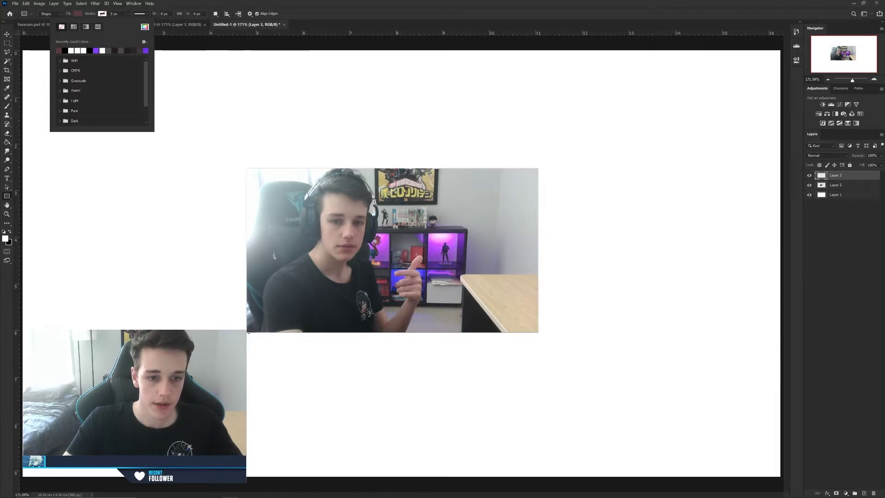
pyautogui.click(246, 335)
pyautogui.moveTo(246, 333)
pyautogui.mouseDown()
pyautogui.moveTo(487, 371)
pyautogui.moveTo(533, 370)
pyautogui.moveTo(538, 350)
pyautogui.mouseUp()
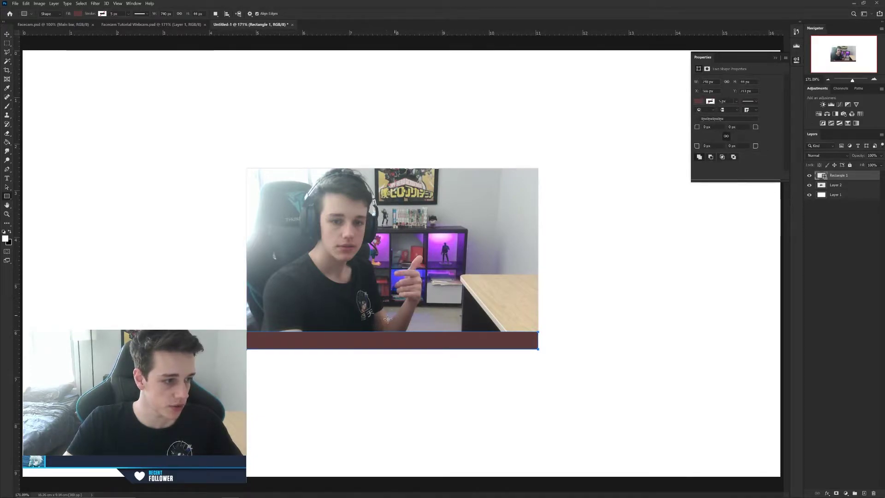
pyautogui.click(775, 58)
pyautogui.press('v')
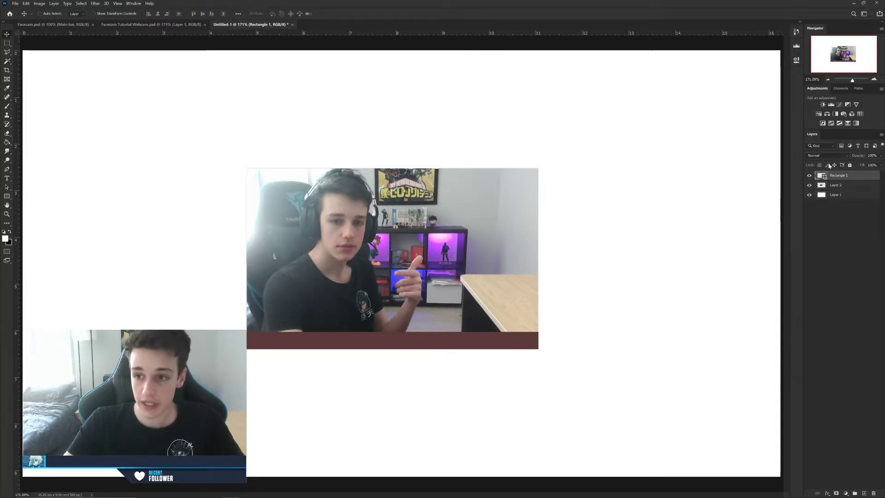
# - Duplicate the rectangle, place the copy beneath the original in the layer order, and nudge it down a few pixels
pyautogui.hotkey('ctrl', 'j')
pyautogui.moveTo(839, 178); pyautogui.dragTo(840, 189)
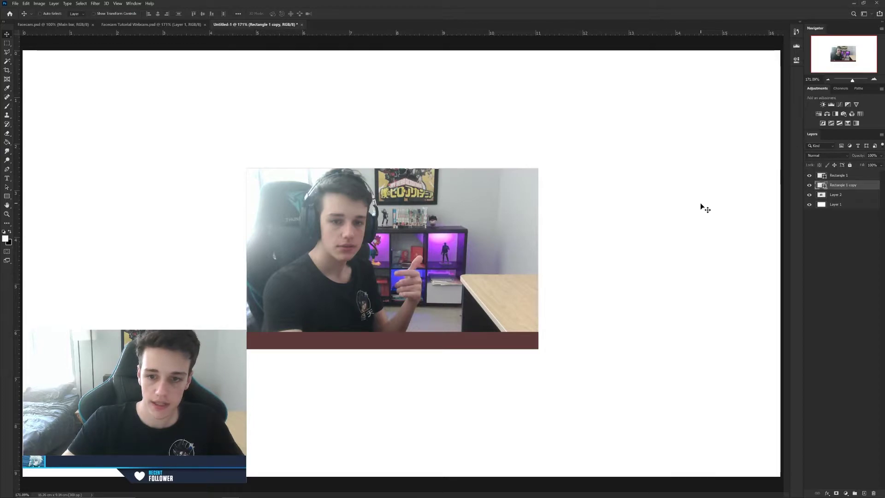
pyautogui.press('Down')
pyautogui.press('Down')
pyautogui.press('Down')
pyautogui.press('Down')
pyautogui.press('Down')
pyautogui.press('Up')
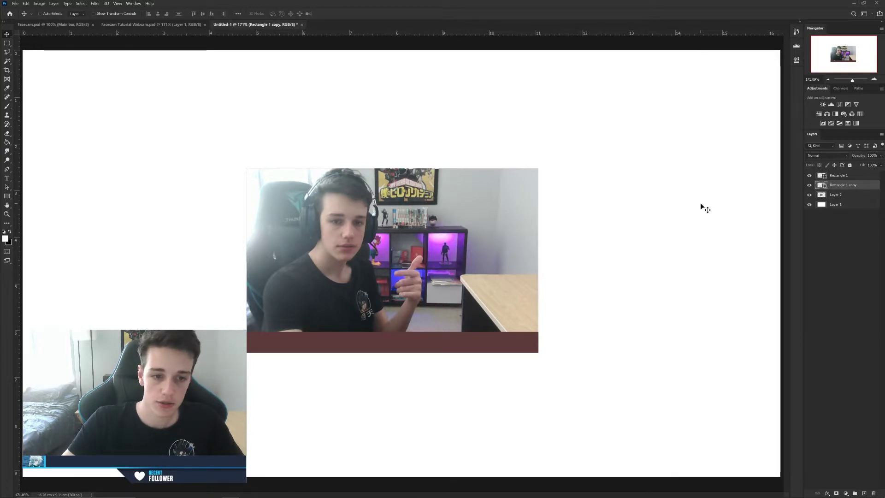
# - Add a Gradient Overlay effect with the dark-to-light red gradient preset to the duplicated rectangle beneath the main bar
pyautogui.click(826, 494)
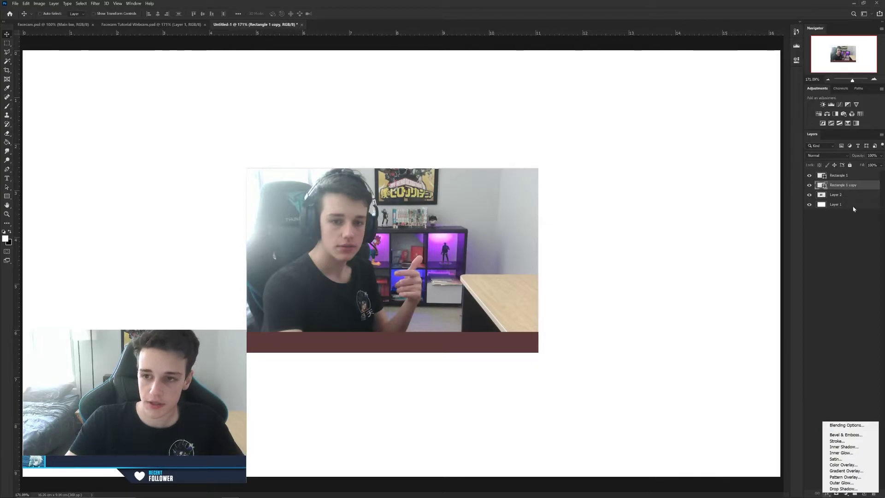
pyautogui.click(817, 454)
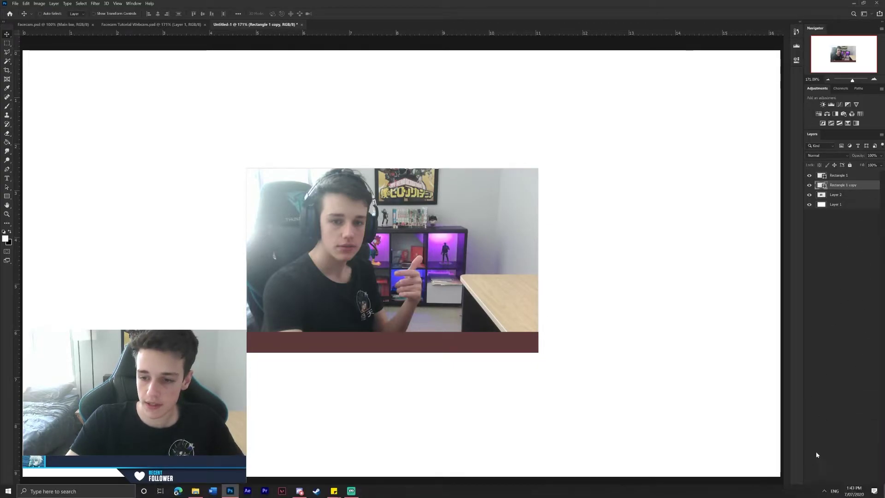
pyautogui.click(827, 492)
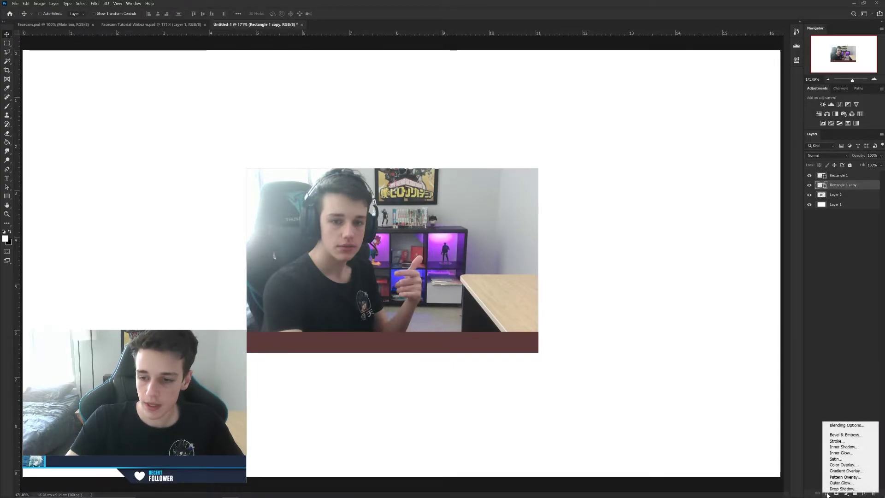
pyautogui.click(843, 471)
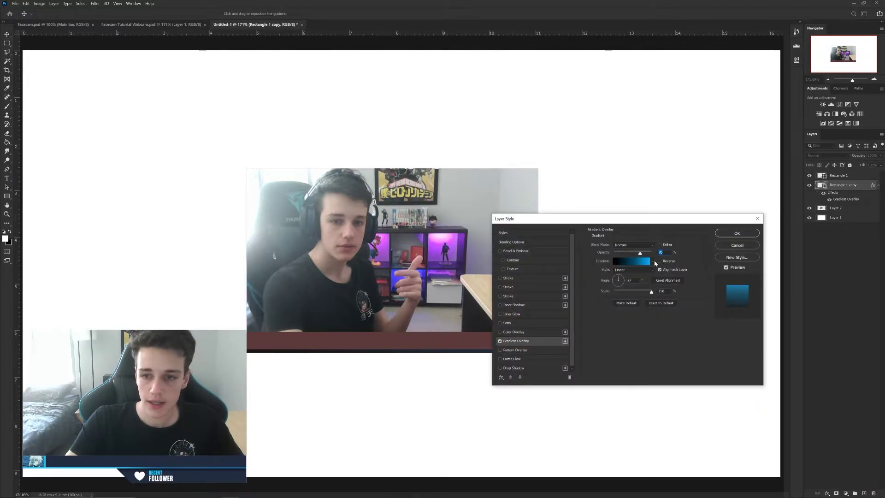
pyautogui.click(654, 262)
pyautogui.click(608, 285)
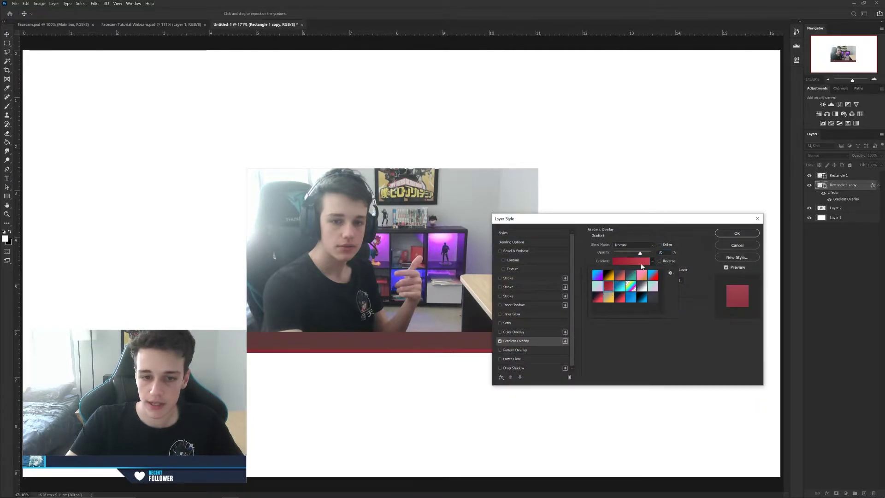
pyautogui.moveTo(677, 219); pyautogui.dragTo(739, 79)
pyautogui.click(718, 111)
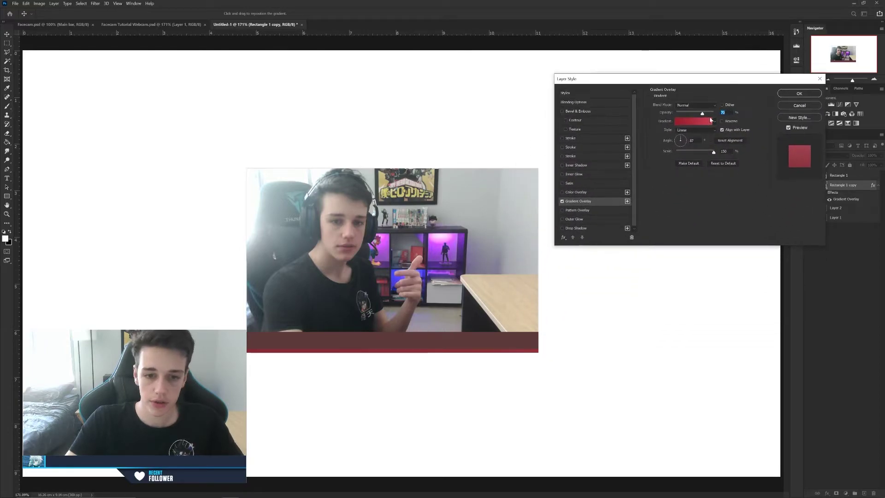
# - Try bright red, #ff001c, as the starting colour stop of the overlay's gradient
pyautogui.click(705, 120)
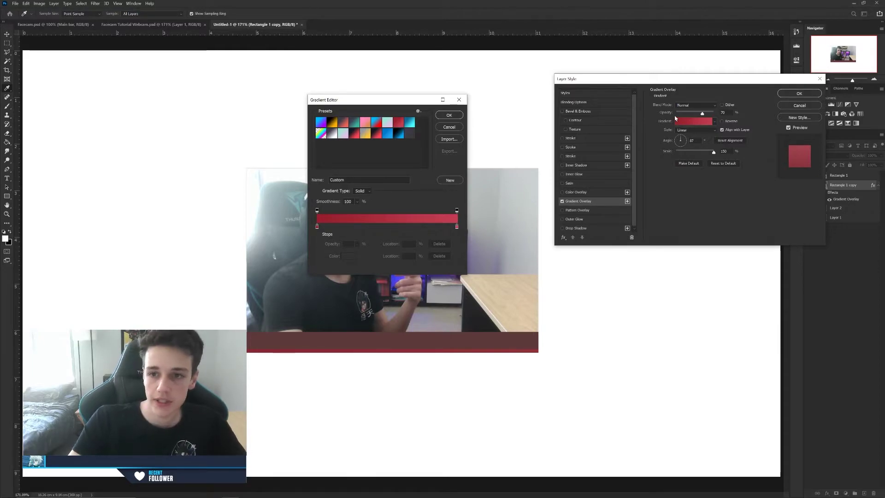
pyautogui.click(316, 226)
pyautogui.click(348, 256)
pyautogui.write('ff001c')
pyautogui.moveTo(482, 294); pyautogui.dragTo(641, 185)
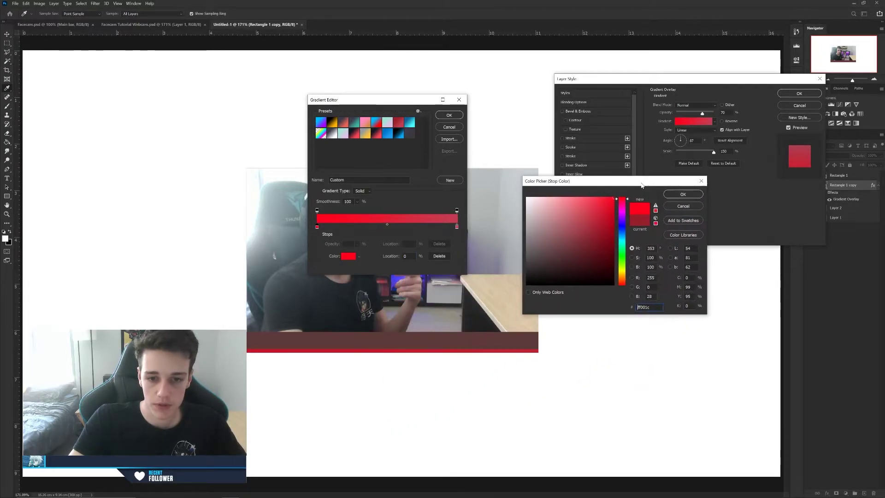
pyautogui.click(696, 196)
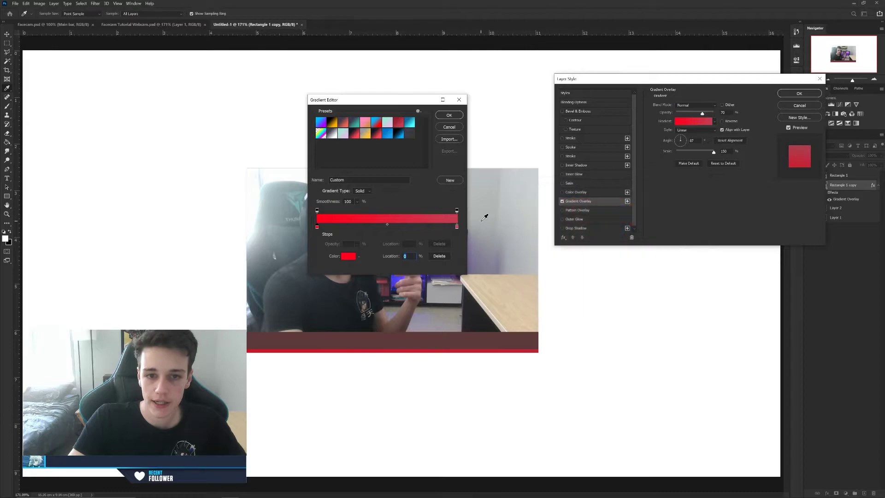
# - Try green shades such as #48d7ad for the gradient's end colour stop, discarding the colour change
pyautogui.doubleClick(456, 226)
pyautogui.moveTo(578, 235); pyautogui.dragTo(613, 198)
pyautogui.click(621, 246)
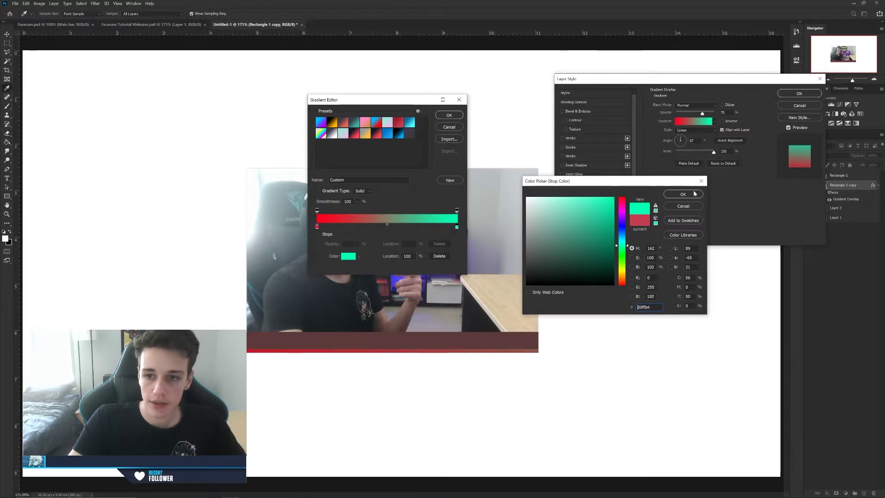
pyautogui.moveTo(598, 205); pyautogui.dragTo(608, 223)
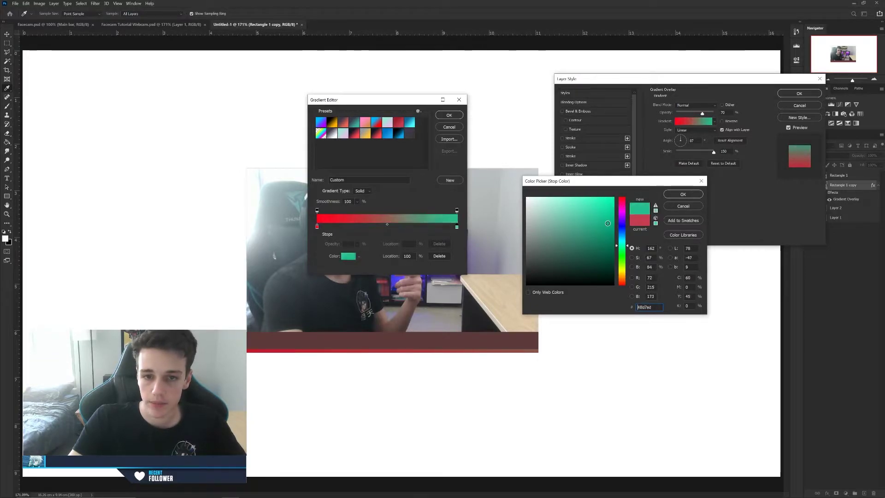
pyautogui.click(682, 206)
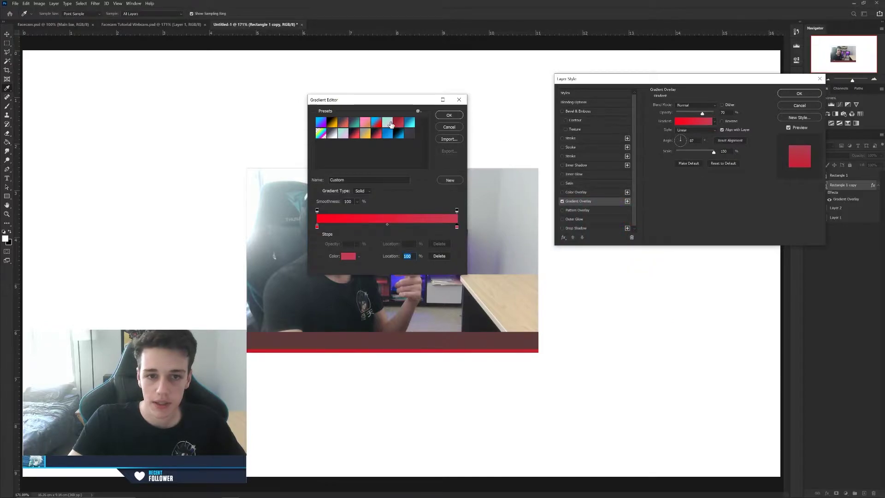
# - Keep the red preset gradient and apply the Gradient Overlay to the duplicated rectangle
pyautogui.click(449, 115)
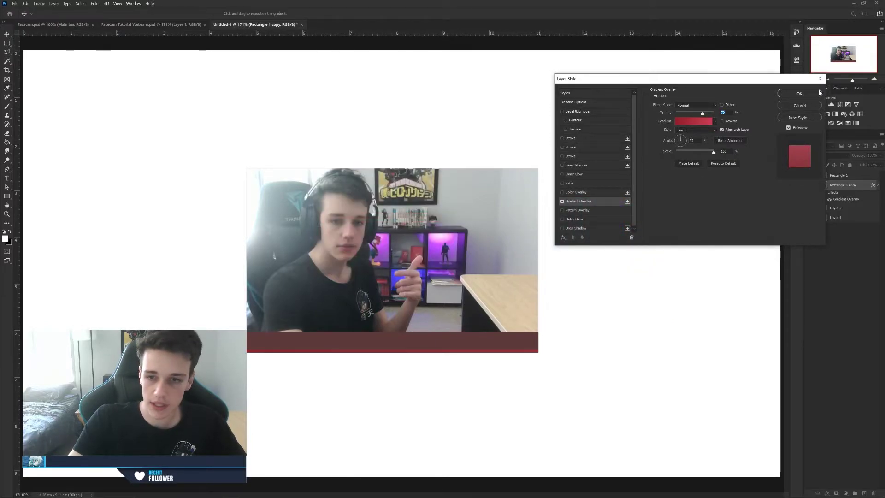
pyautogui.click(800, 93)
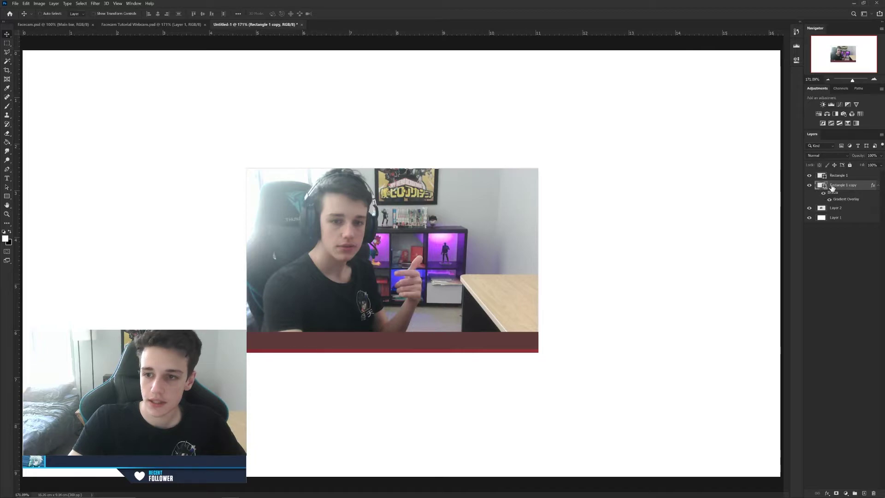
# - Set the duplicated rectangle's shape fill to white
pyautogui.click(796, 61)
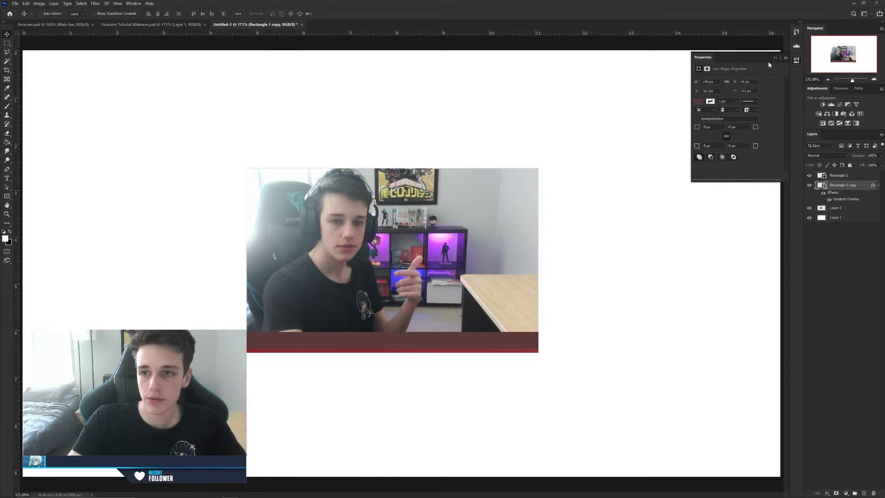
pyautogui.click(698, 101)
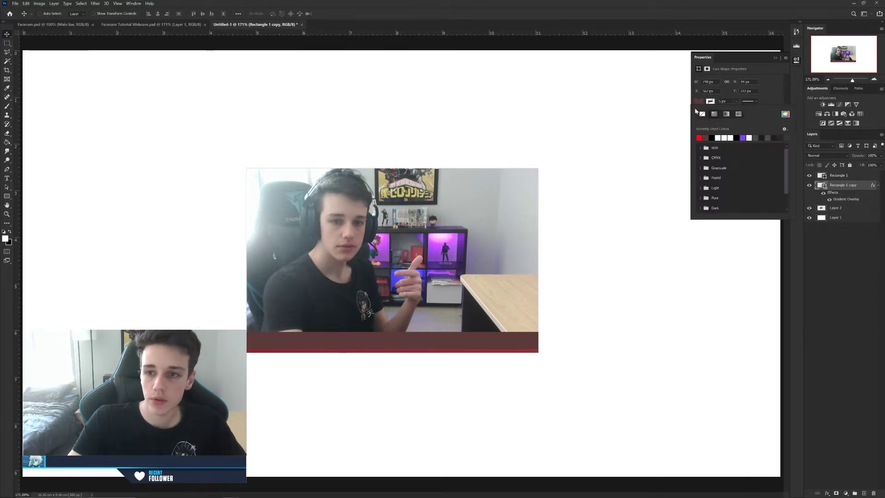
pyautogui.click(729, 137)
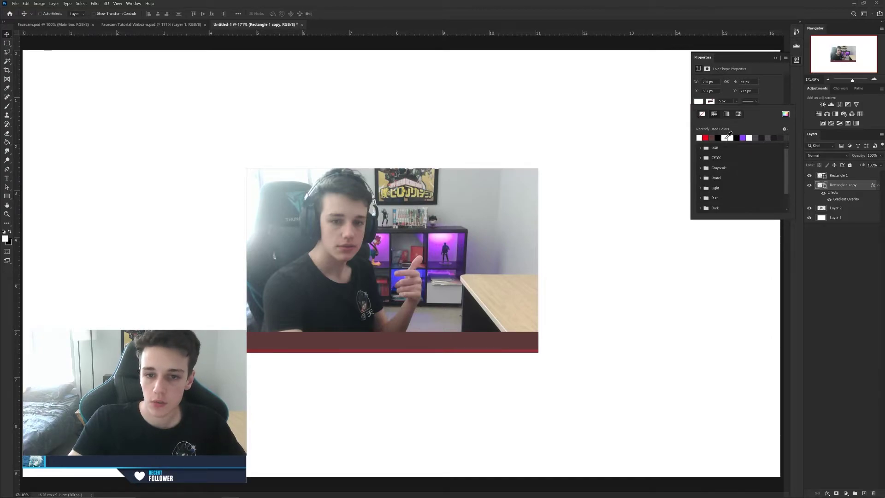
pyautogui.click(775, 57)
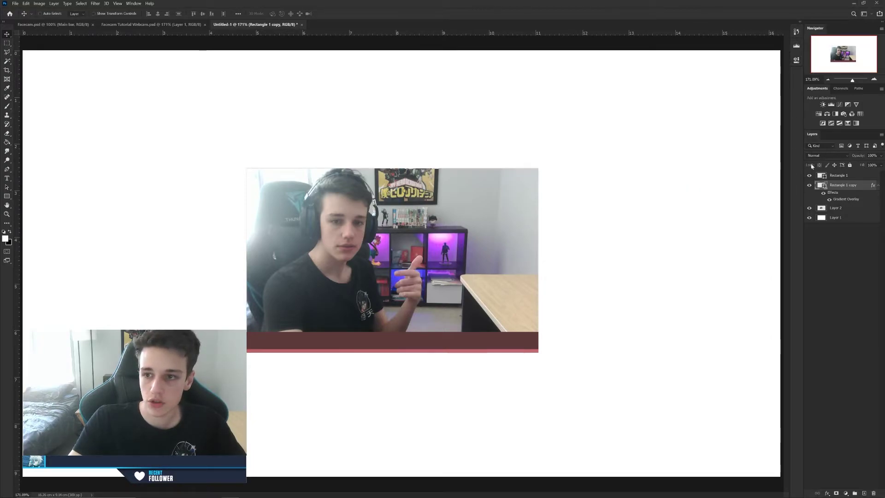
# - Raise the duplicated rectangle's Gradient Overlay opacity to 100%, keeping its red gradient
pyautogui.doubleClick(844, 200)
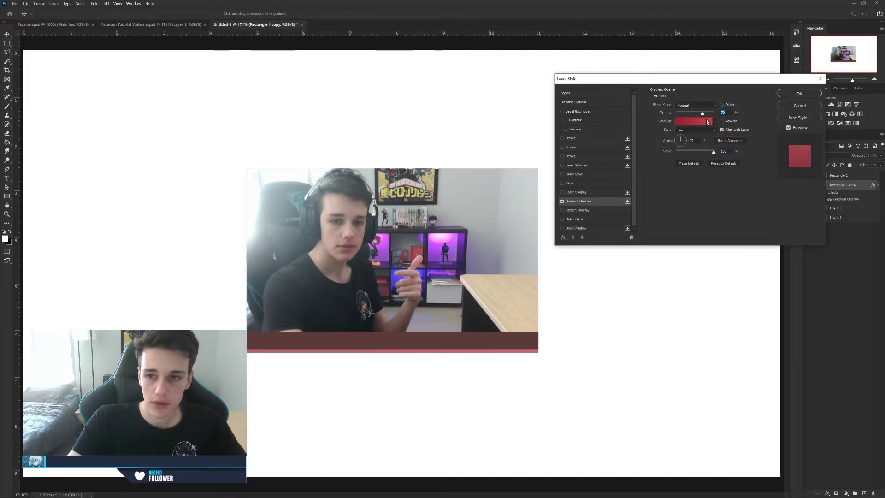
pyautogui.moveTo(703, 115); pyautogui.dragTo(714, 114)
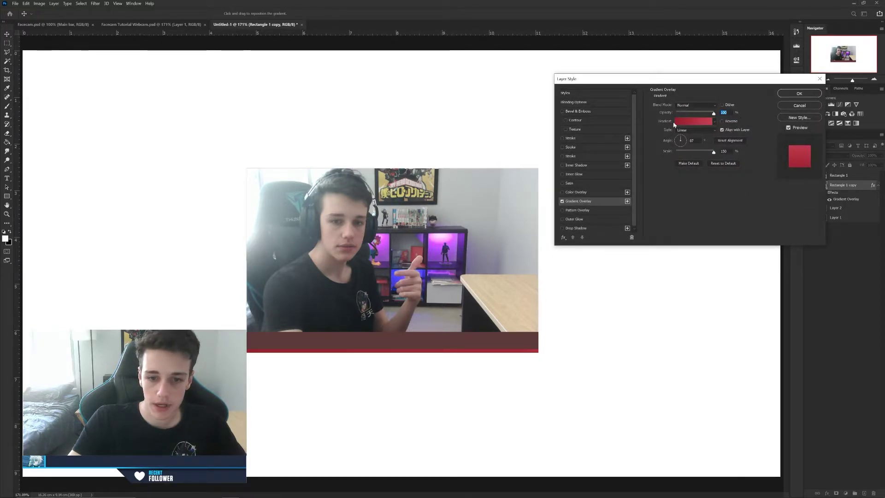
pyautogui.click(699, 122)
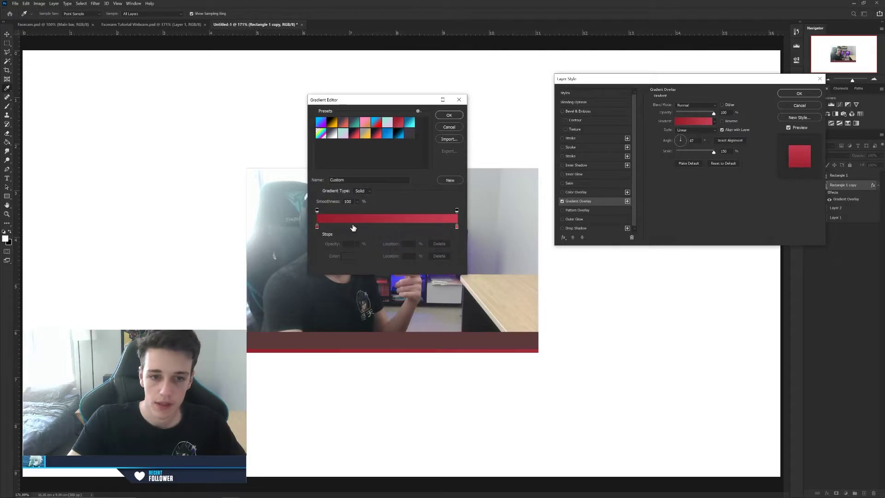
pyautogui.click(449, 115)
pyautogui.click(799, 93)
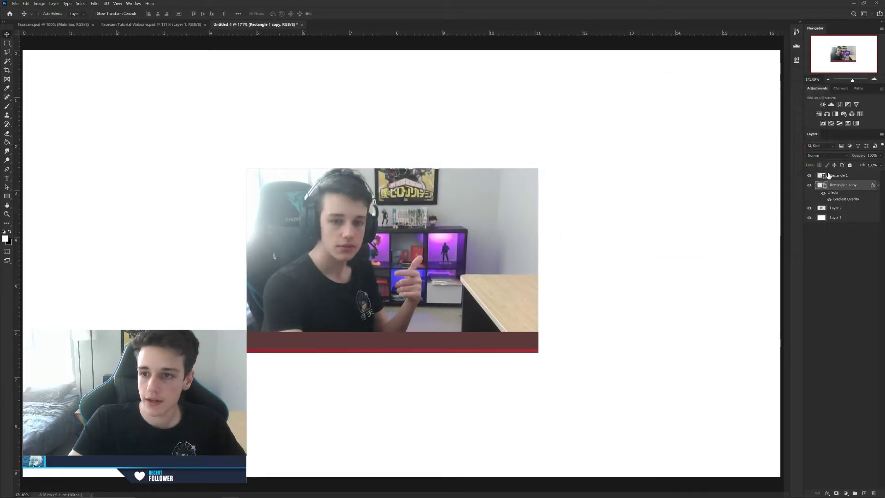
# - Change the main bar's fill to a very dark reddish brown, about #2f1c1c
pyautogui.click(826, 175)
pyautogui.click(795, 61)
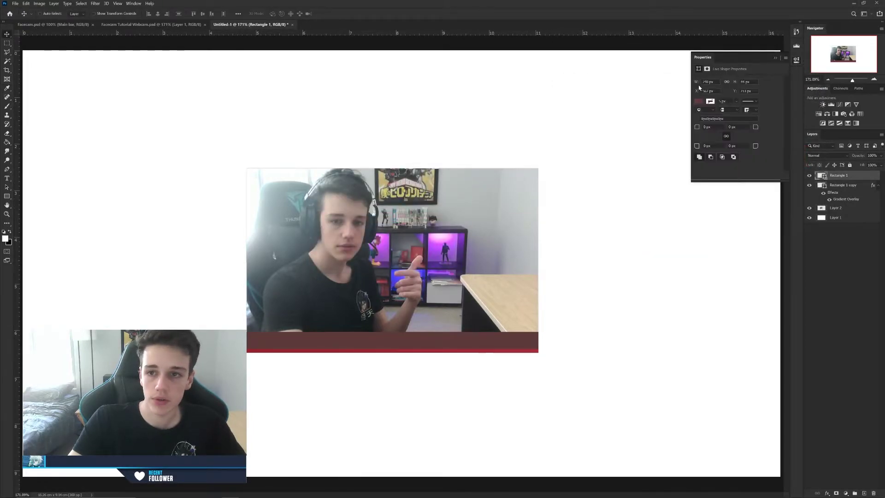
pyautogui.click(700, 102)
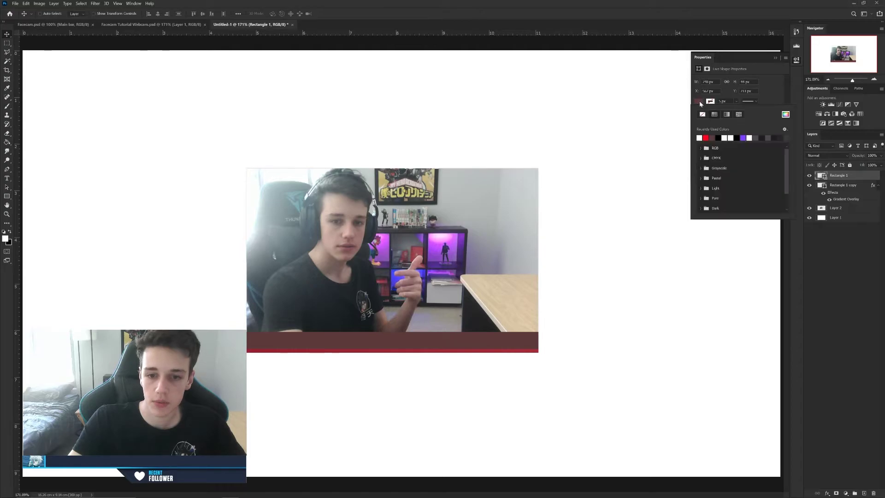
pyautogui.click(785, 115)
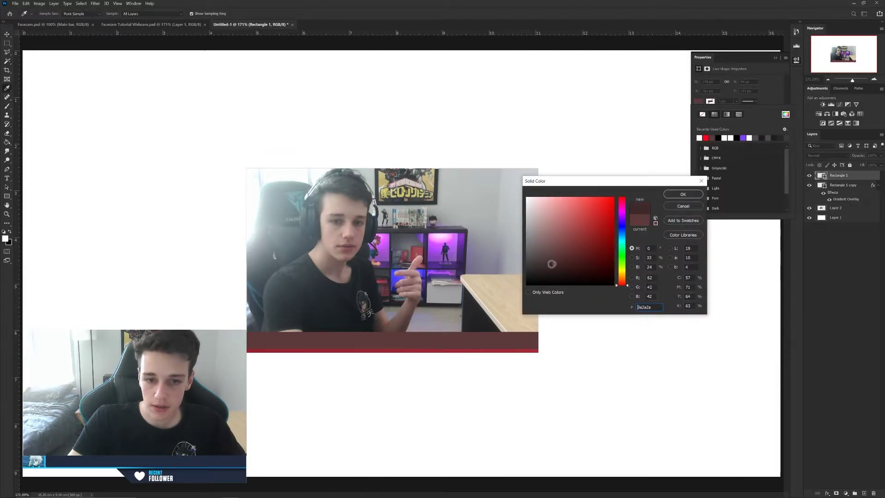
pyautogui.click(561, 268)
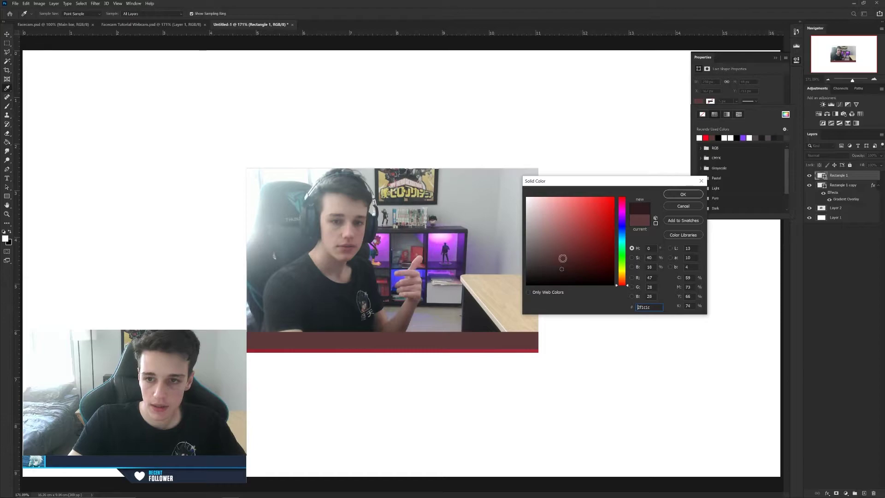
pyautogui.click(685, 195)
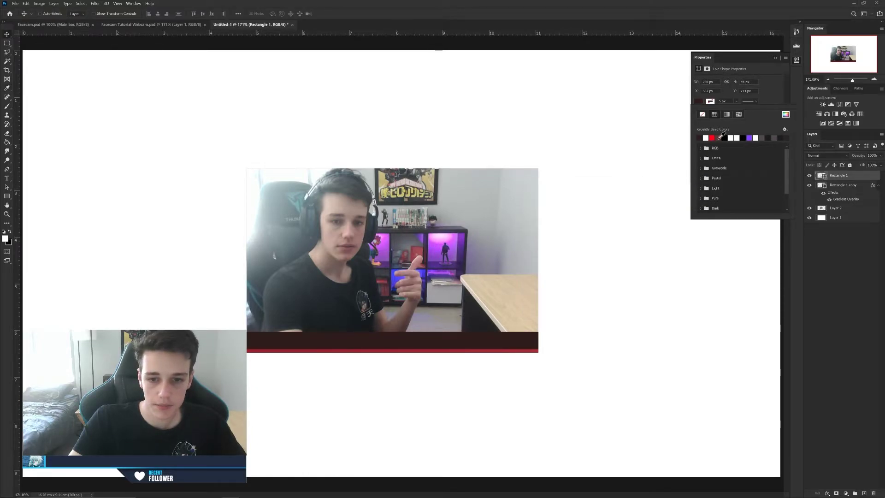
pyautogui.click(775, 54)
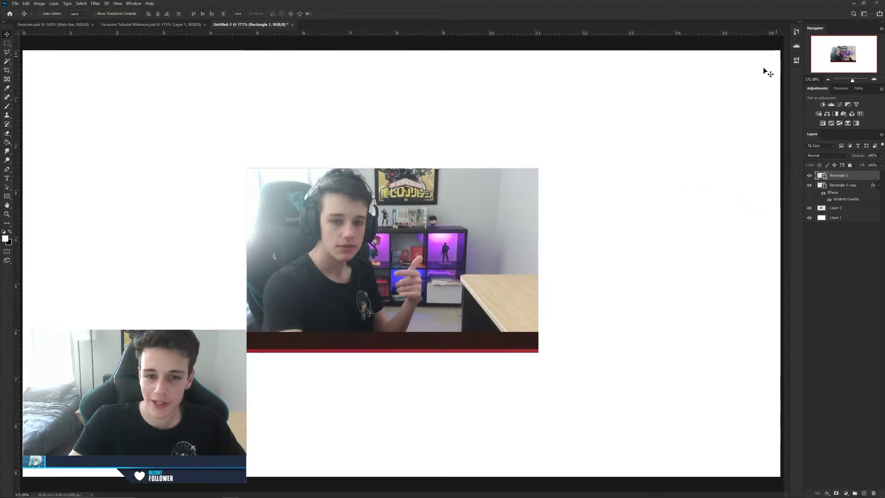
pyautogui.hotkey('ctrl', 's')
pyautogui.click(769, 6)
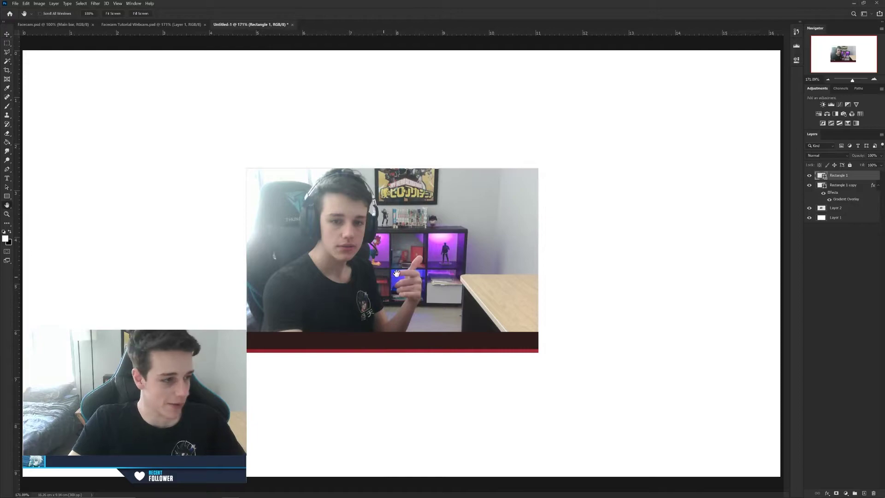
pyautogui.press('z')
pyautogui.moveTo(399, 272); pyautogui.dragTo(316, 280)
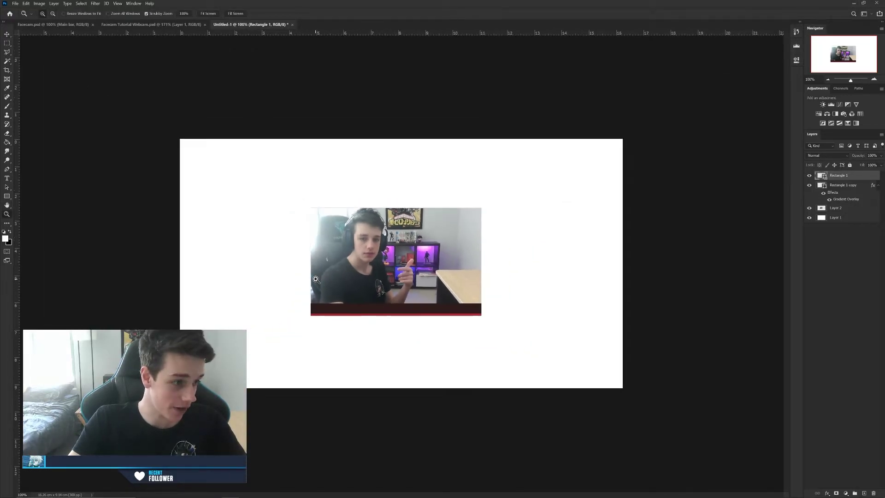
pyautogui.click(416, 248)
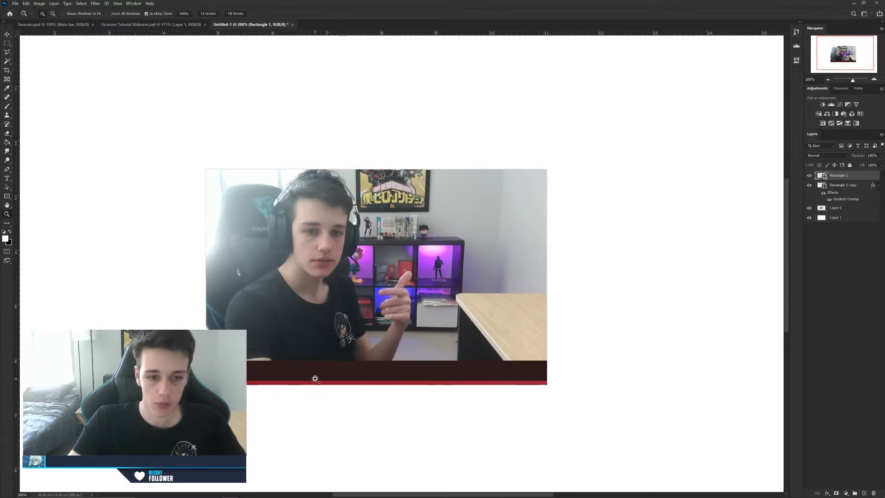
pyautogui.moveTo(396, 257); pyautogui.dragTo(461, 251)
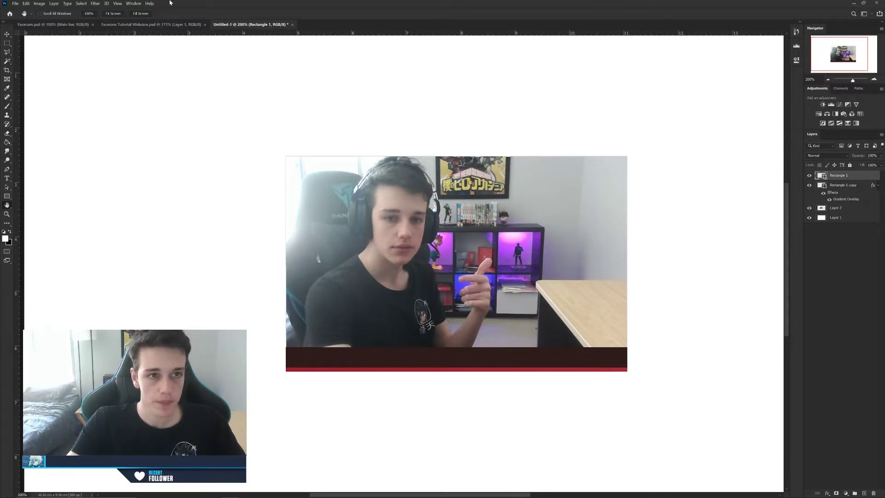
# - Examine the finished facecam design in Facecam Tutorial Webcam.psd for reference, and return to the untitled document
pyautogui.click(118, 26)
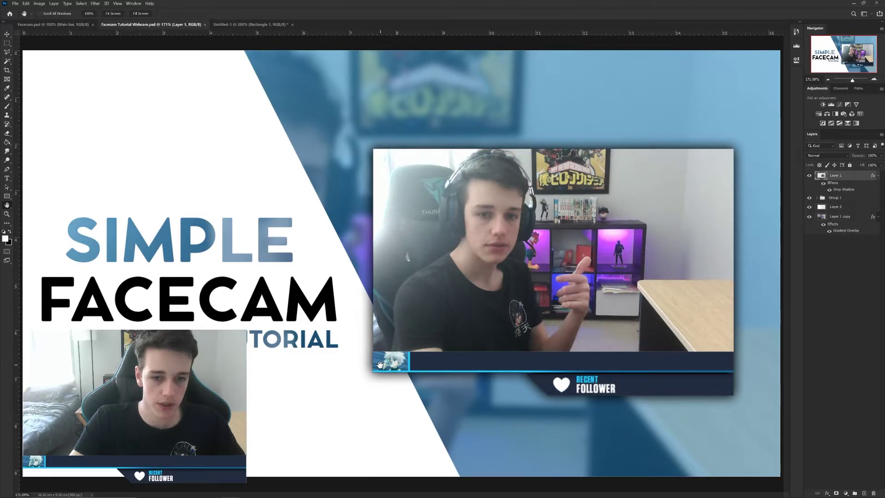
pyautogui.click(244, 26)
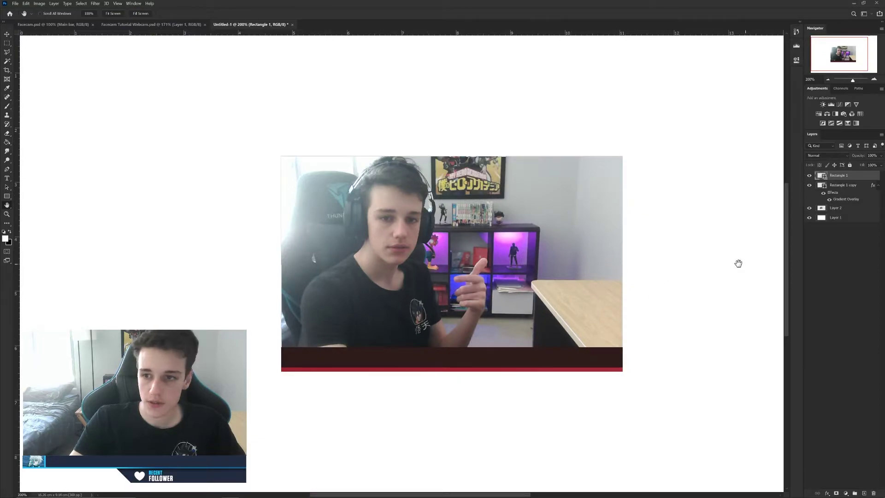
# - Duplicate the red gradient rectangle layer and move the copy above the dark main bar in the layer order
pyautogui.click(832, 188)
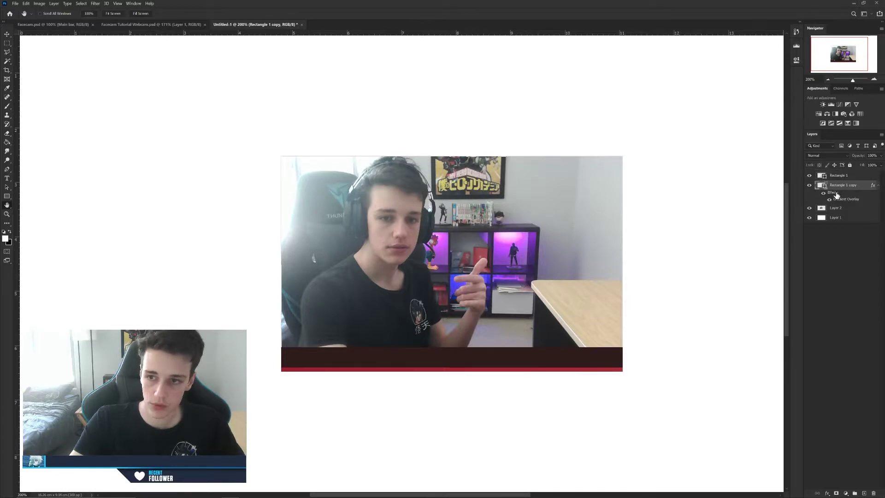
pyautogui.hotkey('ctrl', 'j')
pyautogui.hotkey('ctrl', 't')
pyautogui.press('Escape')
pyautogui.moveTo(847, 183); pyautogui.dragTo(847, 172)
# - Narrow the copied gradient rectangle into a thin vertical strip and shift it right, leaving room for a logo at the bar's left end
pyautogui.hotkey('ctrl', 't')
pyautogui.moveTo(621, 362); pyautogui.dragTo(283, 361)
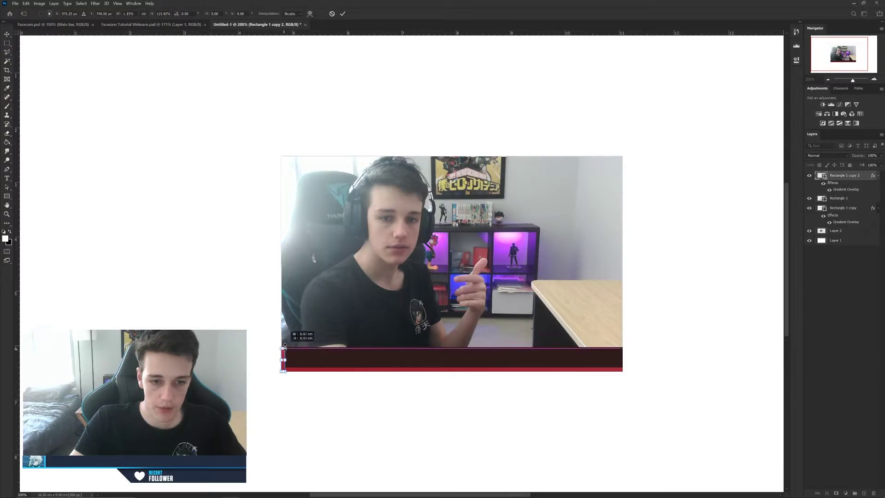
pyautogui.press('Return')
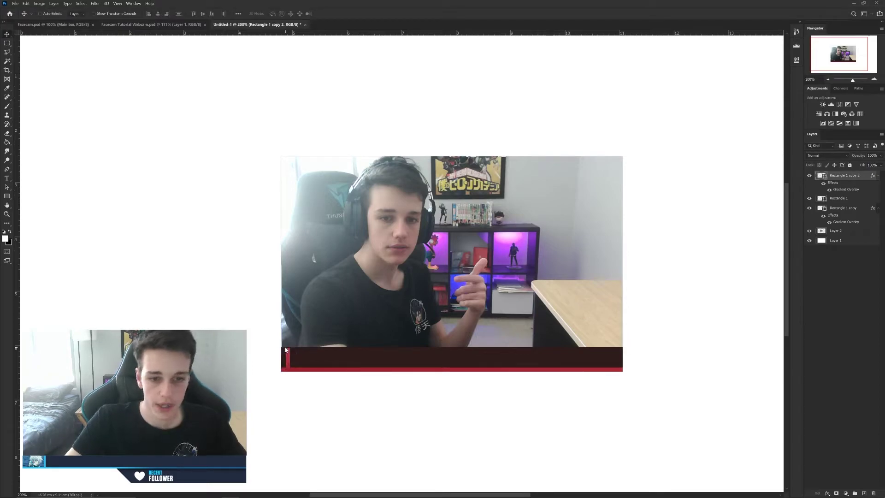
pyautogui.hotkey('shift', 'Right')
pyautogui.hotkey('shift', 'Right')
pyautogui.hotkey('shift', 'Right')
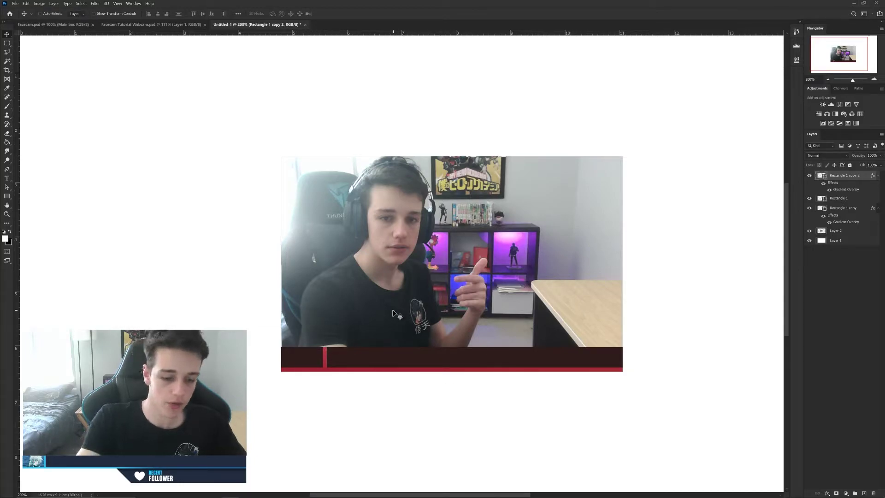
# - Open MAD-DEKU-LOGO.jpg, unlock its background layer and bring the artwork into the untitled facecam document
pyautogui.hotkey('ctrl', 'o')
pyautogui.click(31, 53)
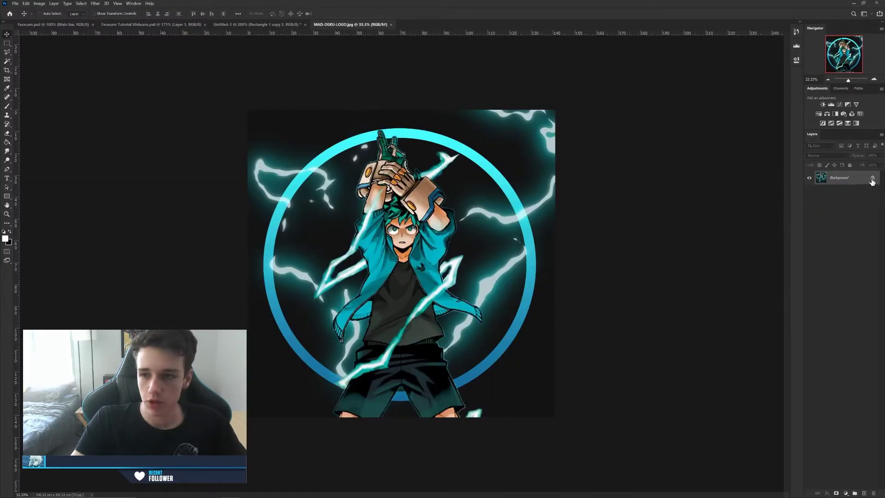
pyautogui.click(872, 178)
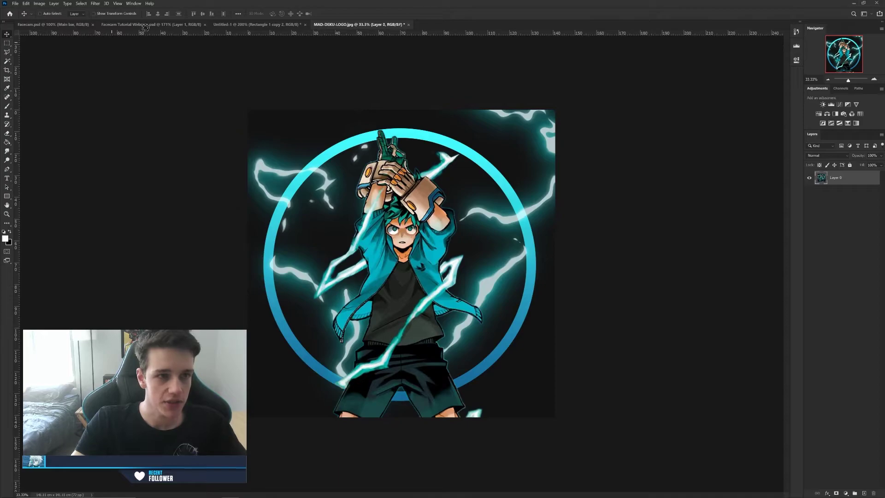
pyautogui.moveTo(248, 27); pyautogui.dragTo(356, 224)
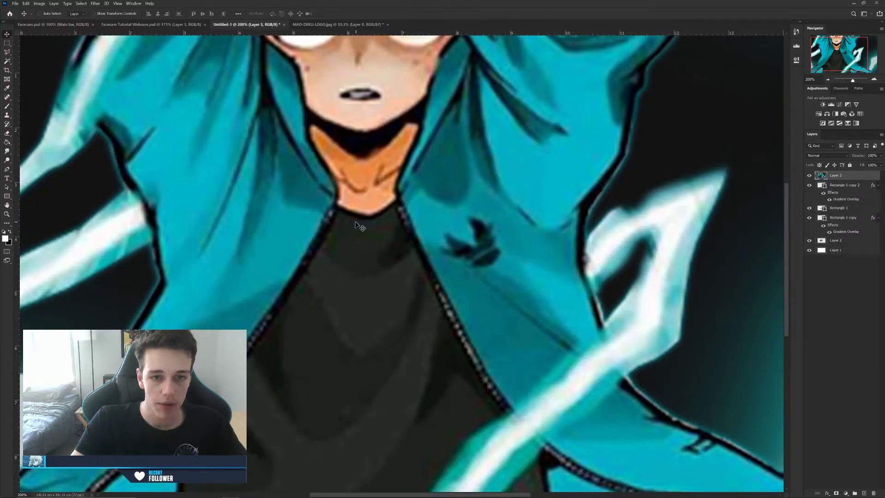
# - Scale the oversized logo artwork down to a small square near the lower left of the webcam picture
pyautogui.press('z')
pyautogui.keyDown('alt'); pyautogui.click(429, 230); pyautogui.keyUp('alt')
pyautogui.keyDown('alt'); pyautogui.click(428, 230); pyautogui.keyUp('alt')
pyautogui.keyDown('alt'); pyautogui.click(429, 230); pyautogui.keyUp('alt')
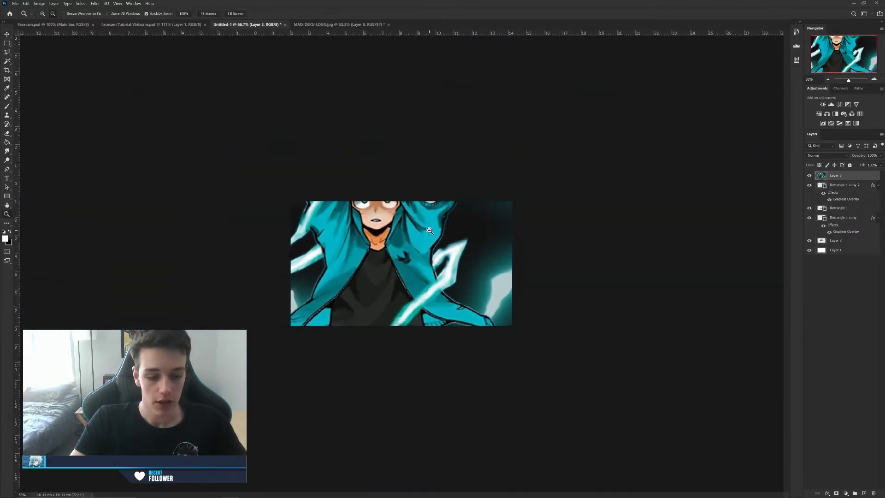
pyautogui.keyDown('alt'); pyautogui.click(429, 230); pyautogui.keyUp('alt')
pyautogui.keyDown('alt'); pyautogui.click(429, 230); pyautogui.keyUp('alt')
pyautogui.keyDown('alt'); pyautogui.click(429, 230); pyautogui.keyUp('alt')
pyautogui.hotkey('ctrl', 't')
pyautogui.moveTo(513, 133); pyautogui.dragTo(378, 272)
pyautogui.press('Return')
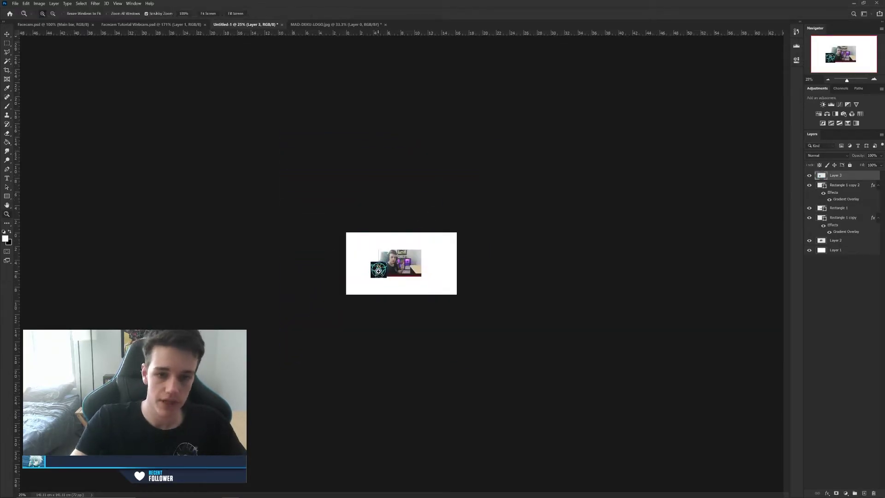
# - Shrink the logo further and fit it over the main bar's left end, between the webcam picture's edge and the vertical red strip
pyautogui.click(206, 14)
pyautogui.hotkey('ctrl', 't')
pyautogui.moveTo(298, 249); pyautogui.dragTo(220, 320)
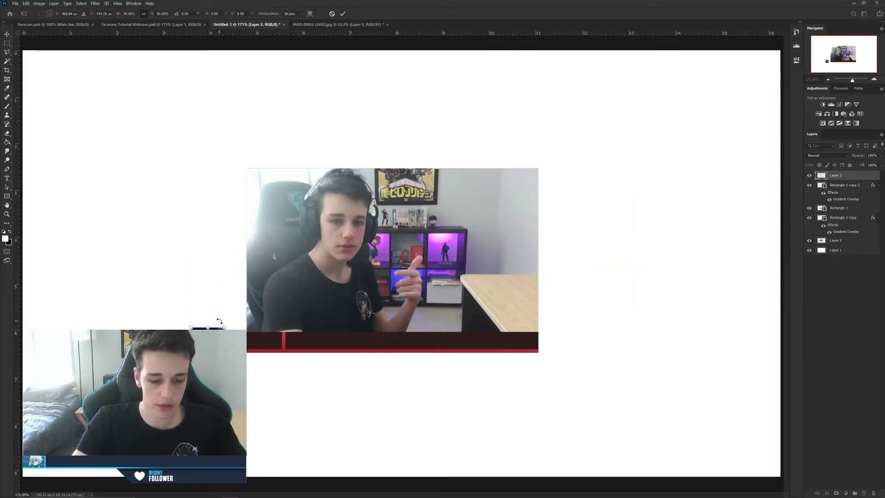
pyautogui.press('Return')
pyautogui.moveTo(202, 352); pyautogui.dragTo(259, 349)
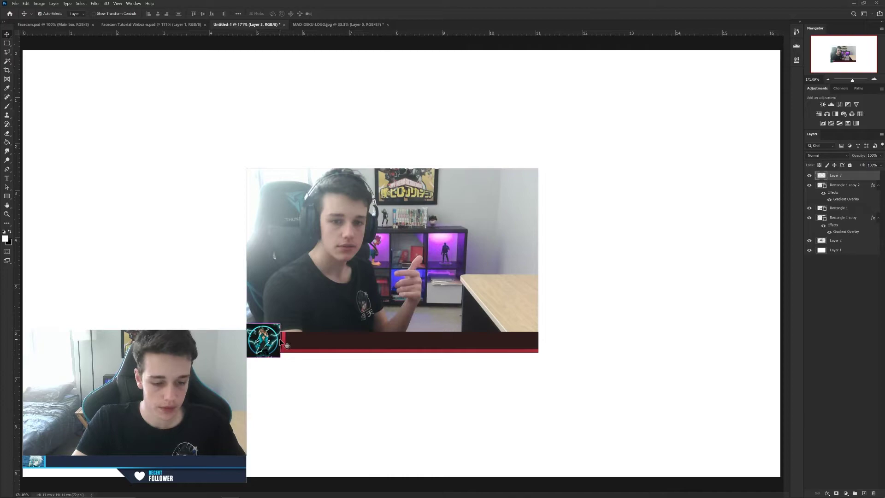
pyautogui.hotkey('ctrl', 't')
pyautogui.moveTo(280, 340); pyautogui.dragTo(282, 339)
pyautogui.press('Return')
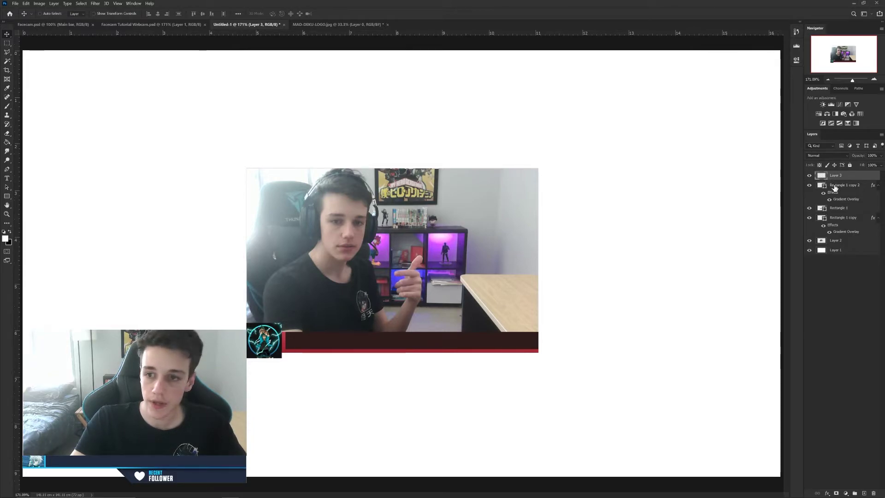
# - Add a layer mask to the logo and paint out the parts extending above and below the bar in black
pyautogui.click(836, 494)
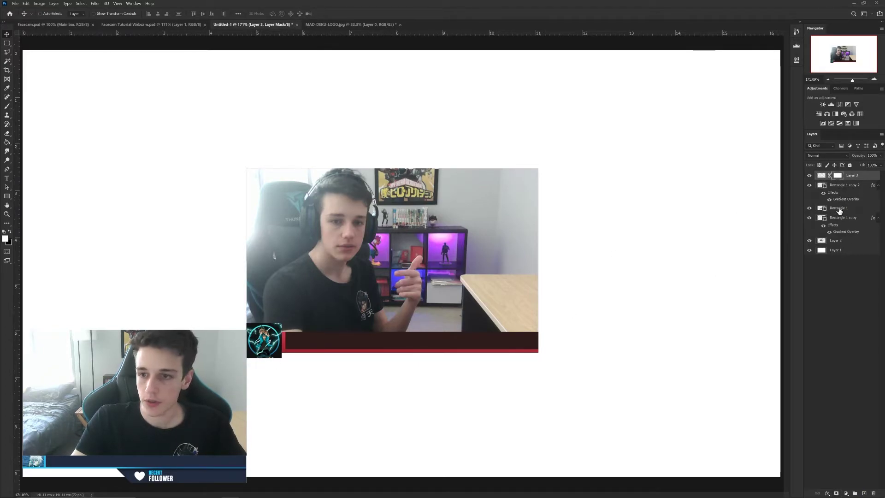
pyautogui.press('z')
pyautogui.click(191, 311)
pyautogui.click(191, 310)
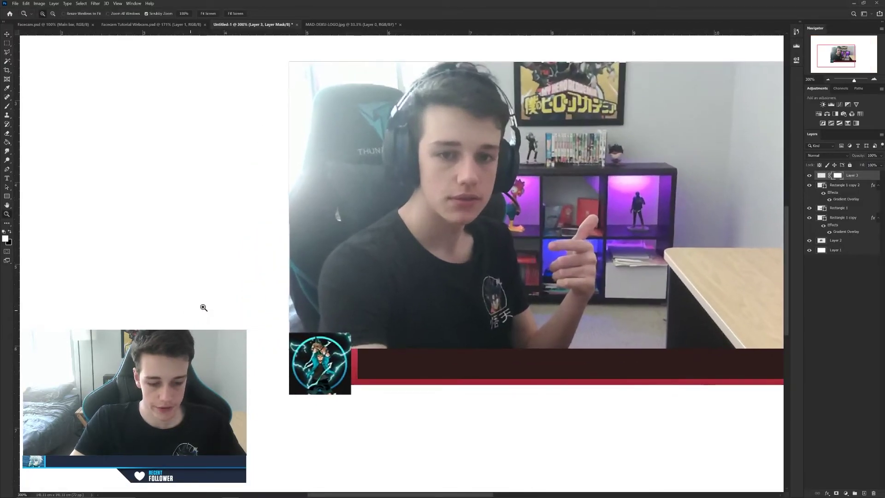
pyautogui.press('m')
pyautogui.moveTo(398, 266); pyautogui.dragTo(238, 347)
pyautogui.moveTo(246, 456); pyautogui.dragTo(407, 385)
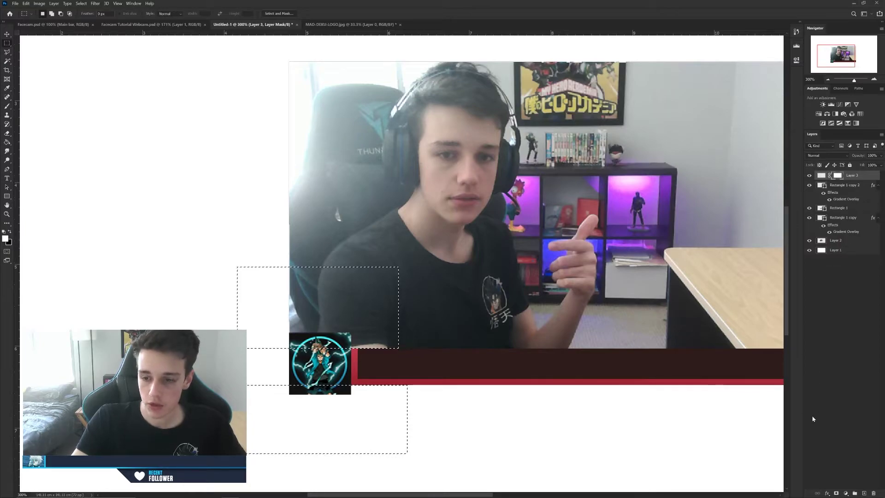
pyautogui.press('b')
pyautogui.press('x')
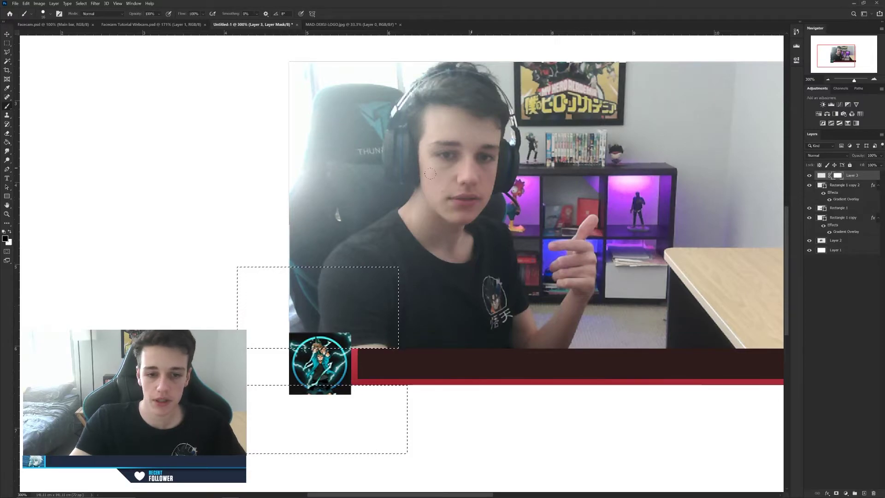
pyautogui.keyDown('alt'); pyautogui.rightClick(282, 338); pyautogui.keyUp('alt')
pyautogui.moveTo(282, 337); pyautogui.dragTo(439, 339)
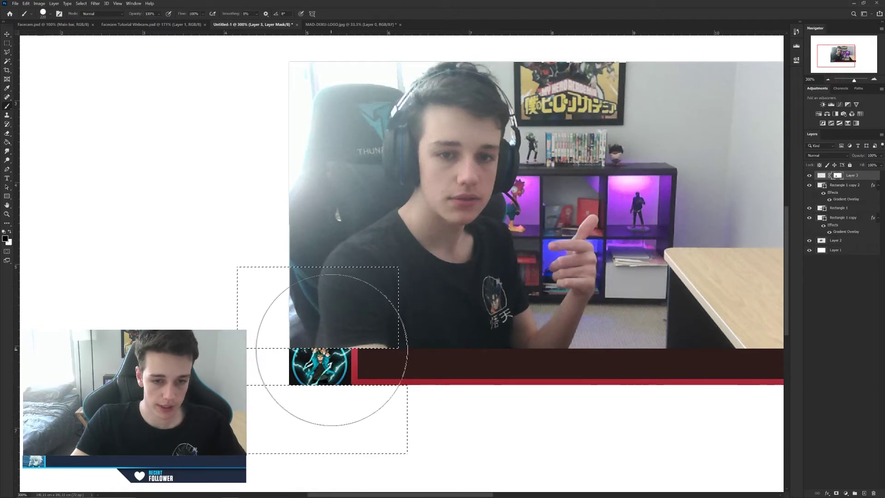
# - Mask out the logo's lower strip where it covers the horizontal red accent line, and clear the selection
pyautogui.hotkey('ctrl', 'd')
pyautogui.press('m')
pyautogui.moveTo(263, 430); pyautogui.dragTo(401, 379)
pyautogui.press('b')
pyautogui.moveTo(355, 405)
pyautogui.mouseDown()
pyautogui.moveTo(270, 400)
pyautogui.moveTo(412, 394)
pyautogui.moveTo(318, 394)
pyautogui.mouseUp()
pyautogui.hotkey('ctrl', 'd')
pyautogui.press('z')
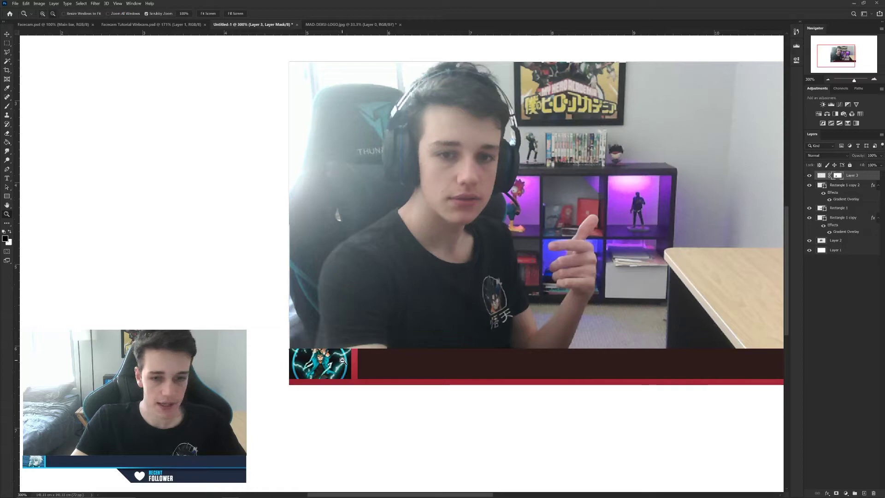
pyautogui.keyDown('alt'); pyautogui.click(340, 365); pyautogui.keyUp('alt')
pyautogui.keyDown('alt'); pyautogui.click(340, 363); pyautogui.keyUp('alt')
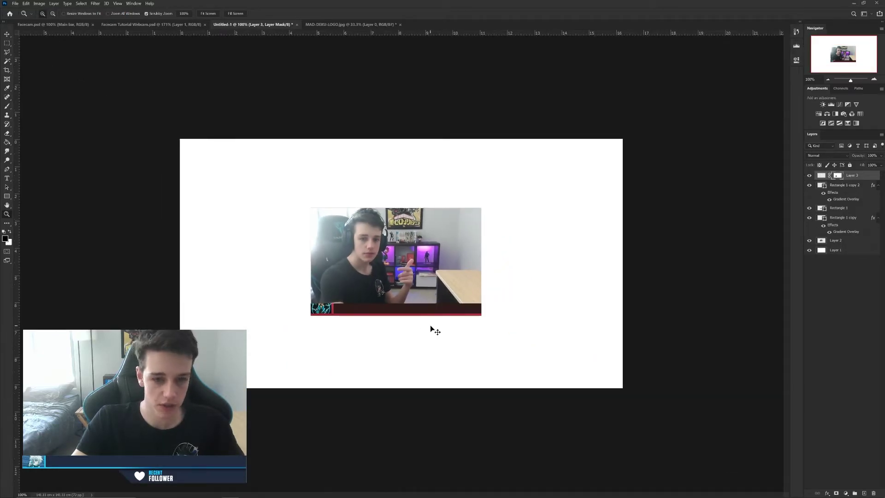
# - Colorize the logo artwork red with Hue/Saturation, using hue 0 and a slightly raised saturation
pyautogui.click(820, 175)
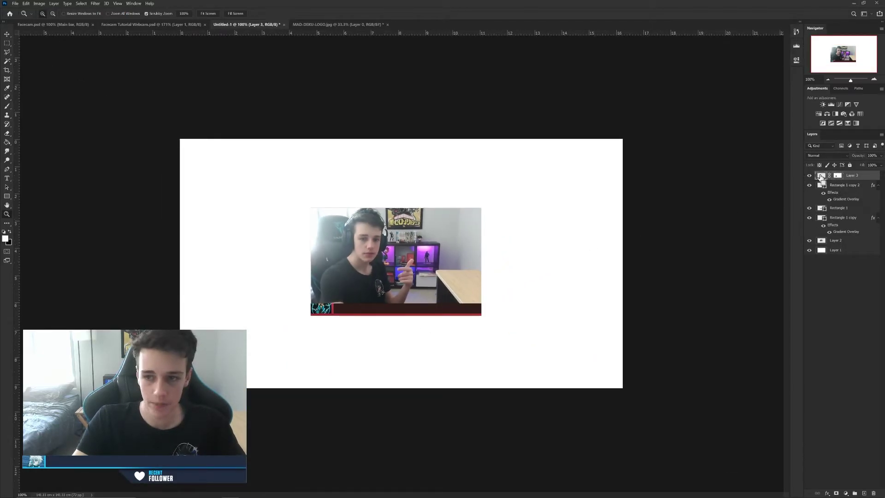
pyautogui.hotkey('ctrl', 'u')
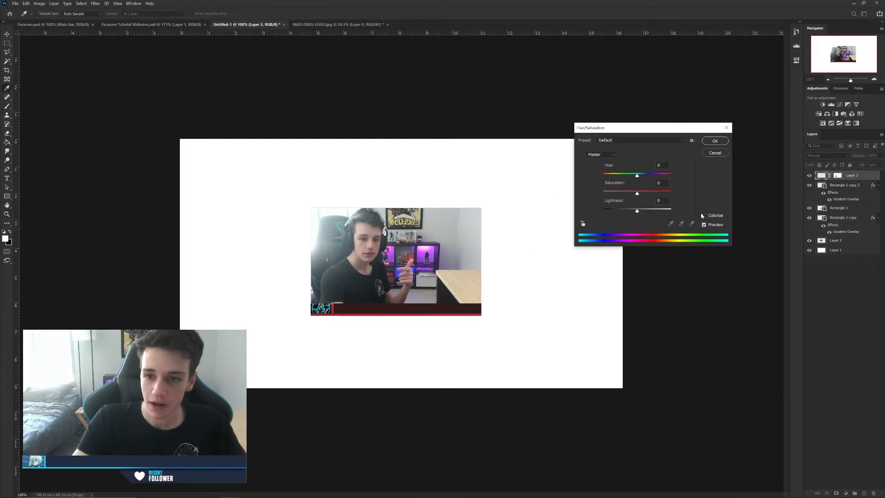
pyautogui.click(705, 216)
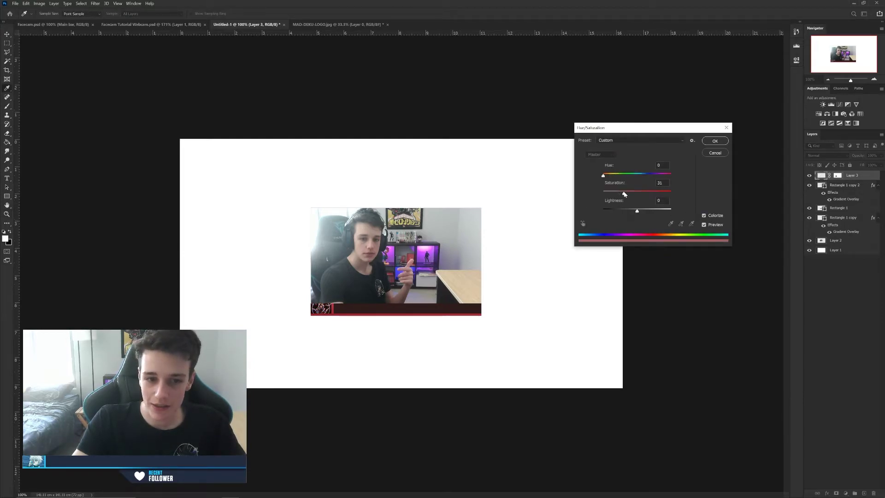
pyautogui.click(714, 141)
pyautogui.press('z')
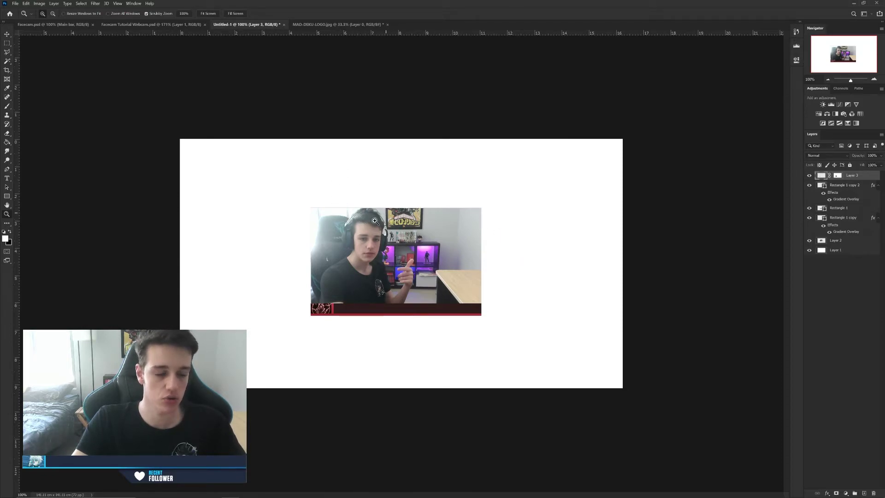
pyautogui.click(217, 14)
pyautogui.press('h')
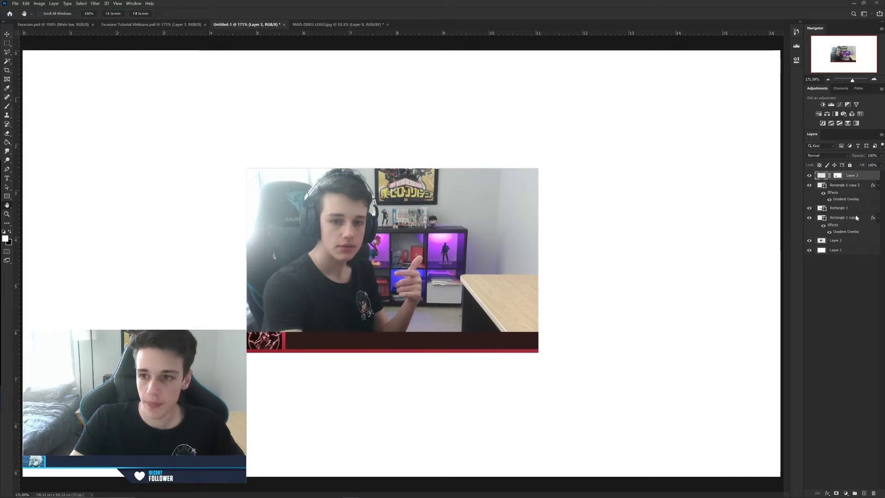
# - Duplicate the dark main bar and nudge the copy straight down until it extends below the red accent line
pyautogui.click(836, 210)
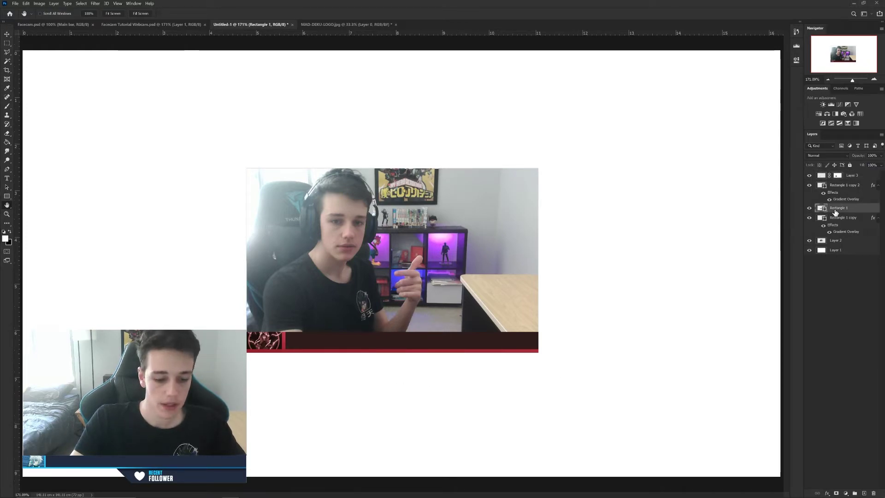
pyautogui.press('v')
pyautogui.hotkey('ctrl', 'j')
pyautogui.press('Down')
pyautogui.press('Down')
pyautogui.press('Down')
pyautogui.press('Down')
pyautogui.press('Down')
pyautogui.press('Down')
pyautogui.press('Down')
pyautogui.press('Down')
pyautogui.press('Down')
pyautogui.press('Down')
pyautogui.press('Down')
pyautogui.press('Down')
pyautogui.press('Down')
pyautogui.press('Down')
pyautogui.press('Down')
pyautogui.press('Down')
pyautogui.press('Down')
pyautogui.press('Down')
pyautogui.press('Down')
pyautogui.press('Down')
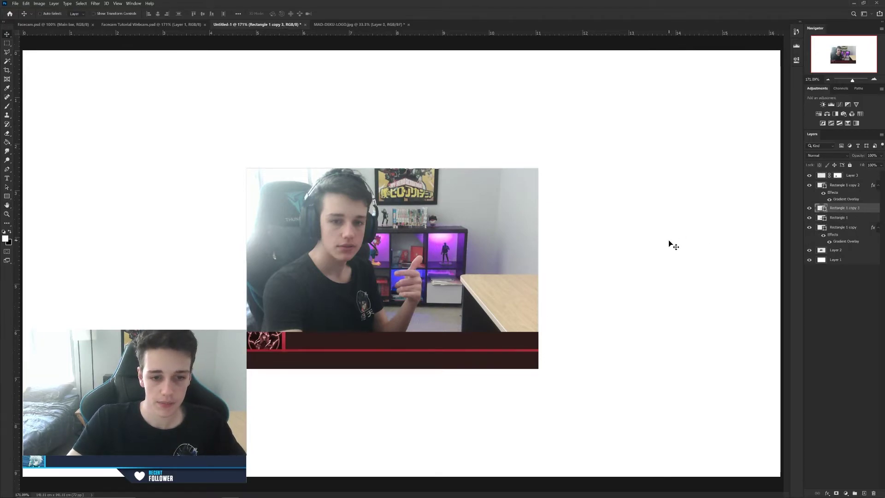
# - Move the duplicated bar beneath the red accent layer and shorten it from its left end to about the right half of the width
pyautogui.moveTo(855, 210); pyautogui.dragTo(843, 245)
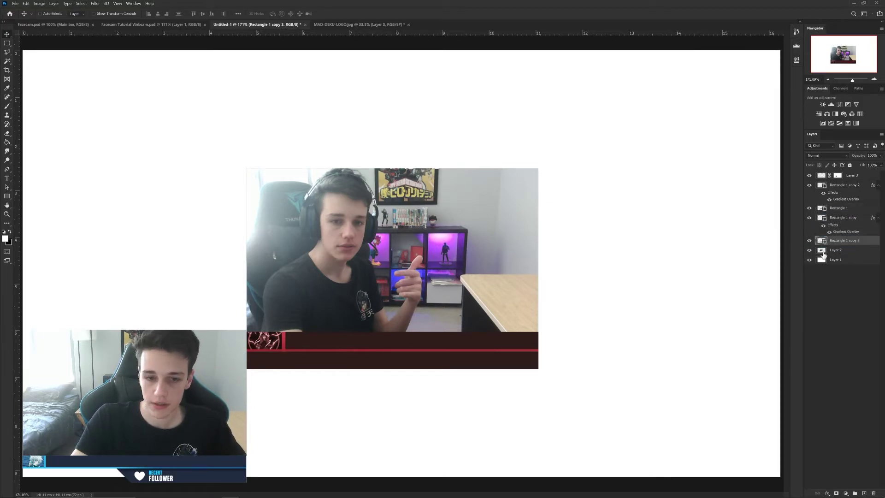
pyautogui.hotkey('ctrl', 't')
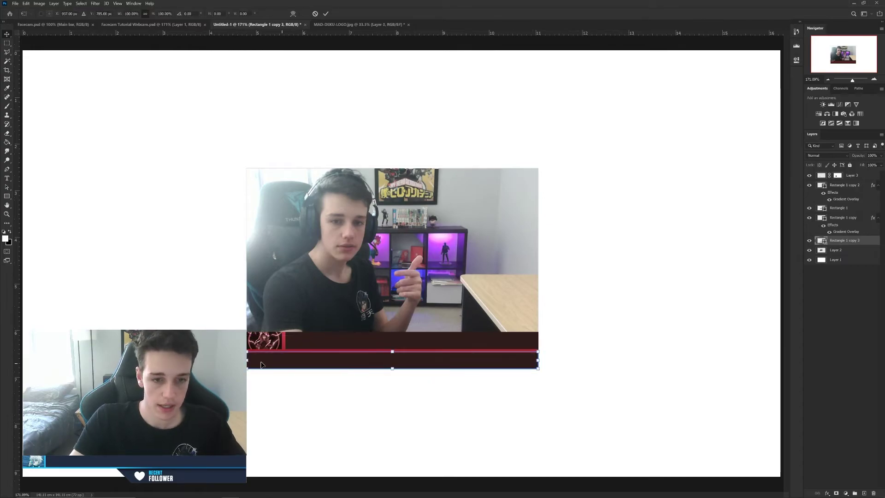
pyautogui.moveTo(258, 360); pyautogui.dragTo(400, 354)
pyautogui.press('Return')
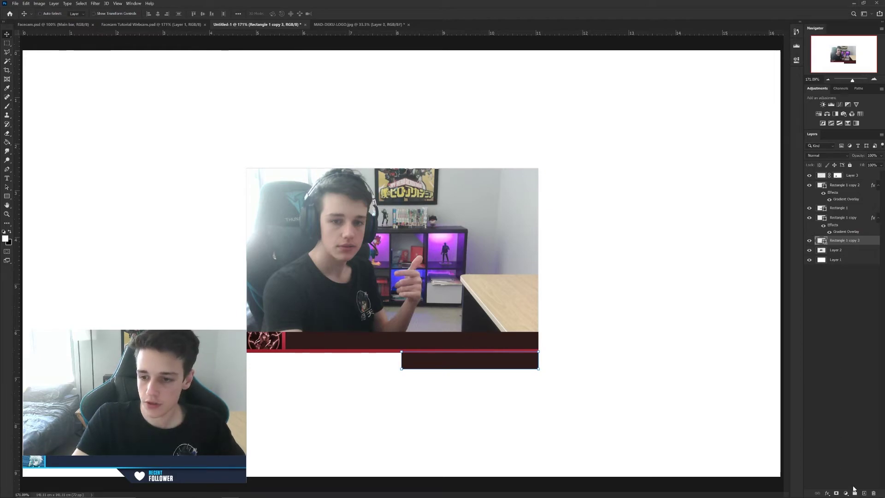
# - Add a layer mask to the lower bar and hide its left corner with a Polygonal Lasso selection, giving it a diagonal left end
pyautogui.click(836, 493)
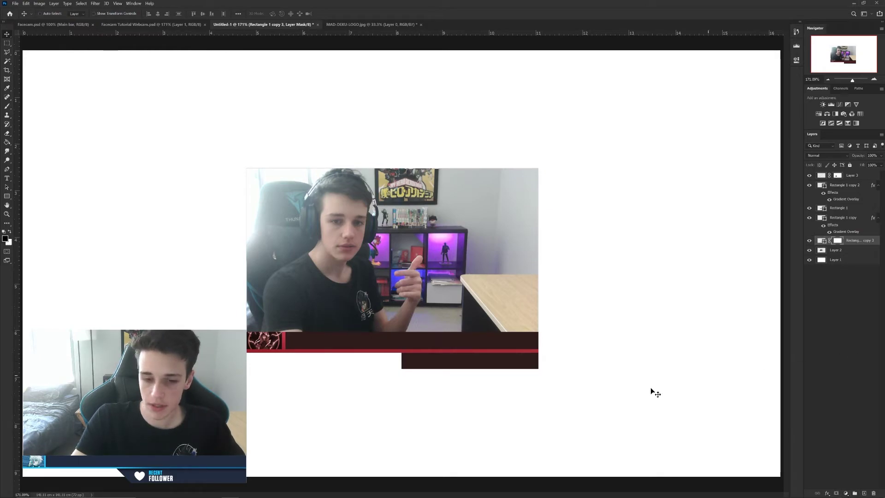
pyautogui.press('l')
pyautogui.scroll(3, 548, 362)
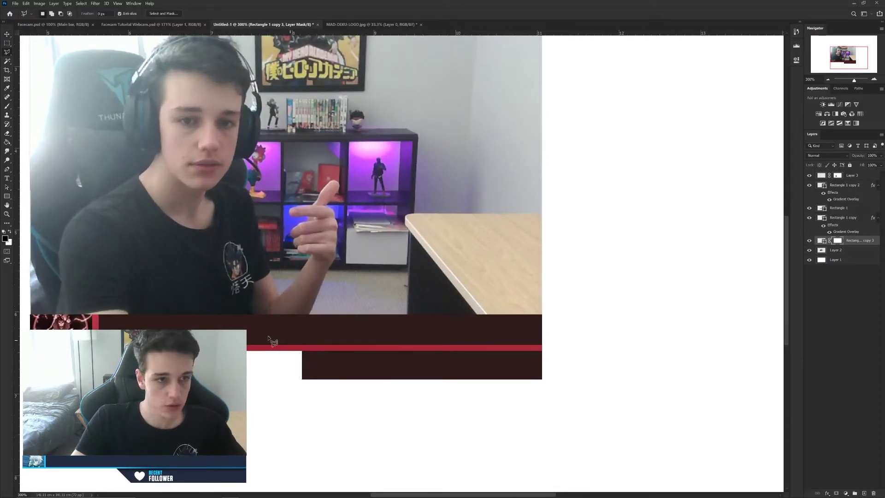
pyautogui.rightClick(8, 52)
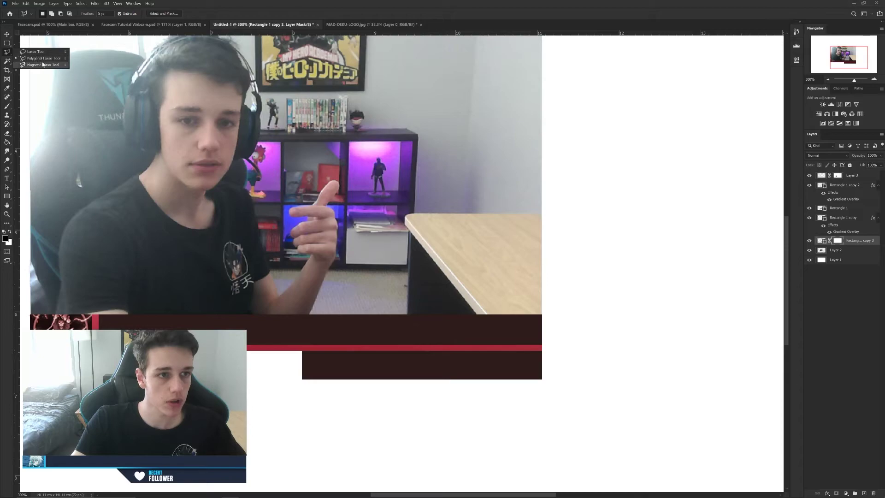
pyautogui.click(44, 59)
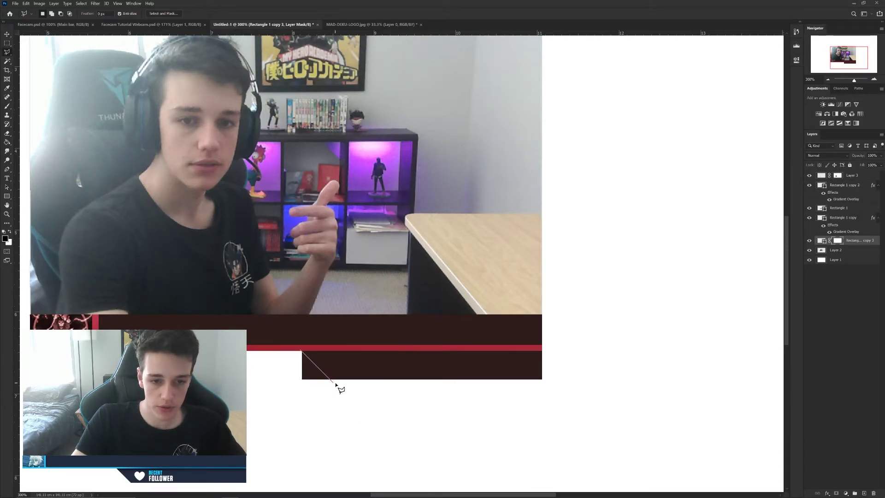
pyautogui.click(357, 408)
pyautogui.click(272, 407)
pyautogui.click(272, 350)
pyautogui.click(302, 350)
pyautogui.press('b')
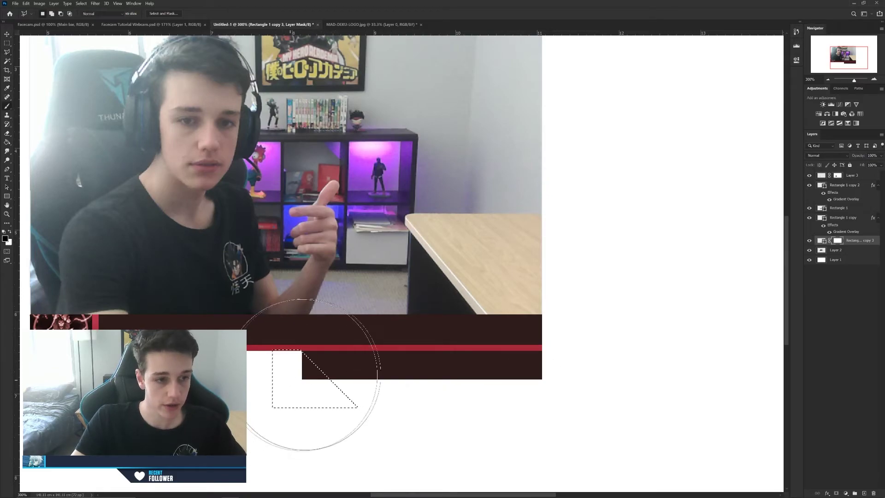
pyautogui.click(312, 377)
pyautogui.hotkey('ctrl', 'd')
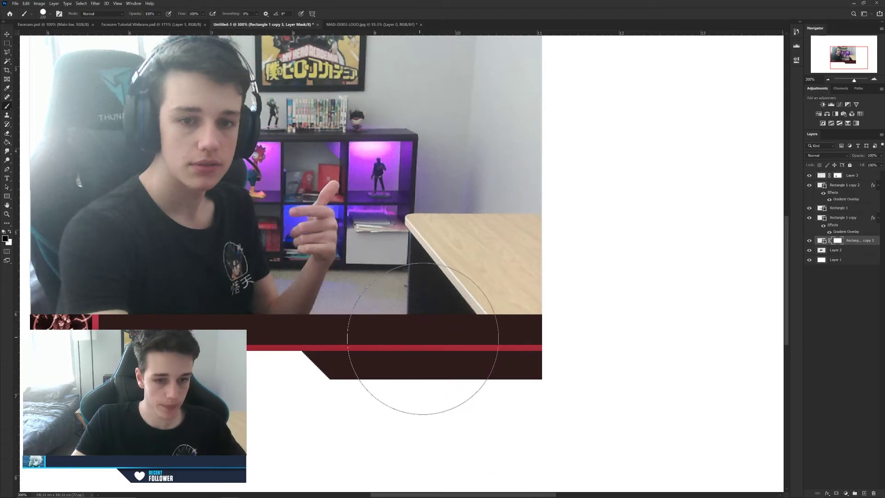
# - Add a drop shadow to the long red accent line at 100% opacity with a reduced size
pyautogui.press('v')
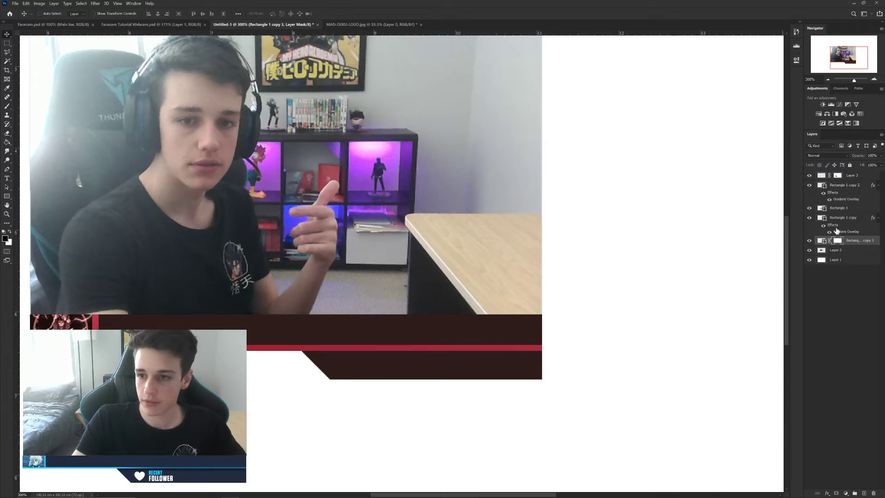
pyautogui.click(847, 219)
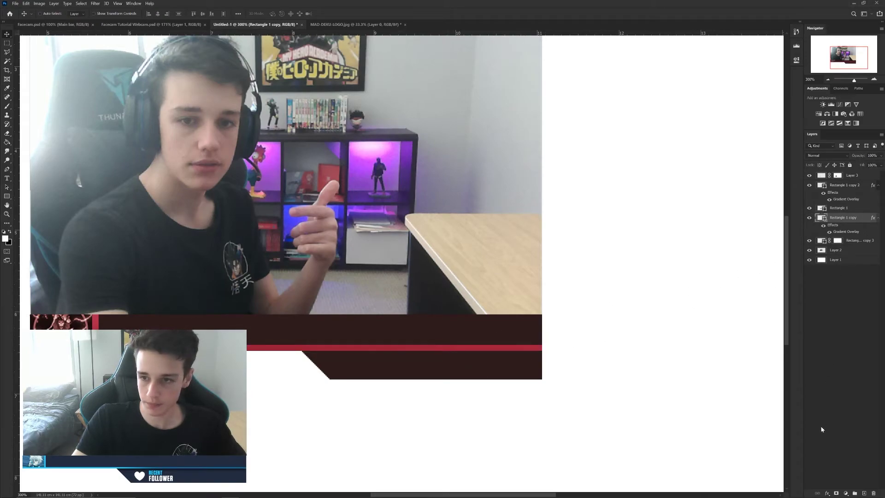
pyautogui.click(828, 493)
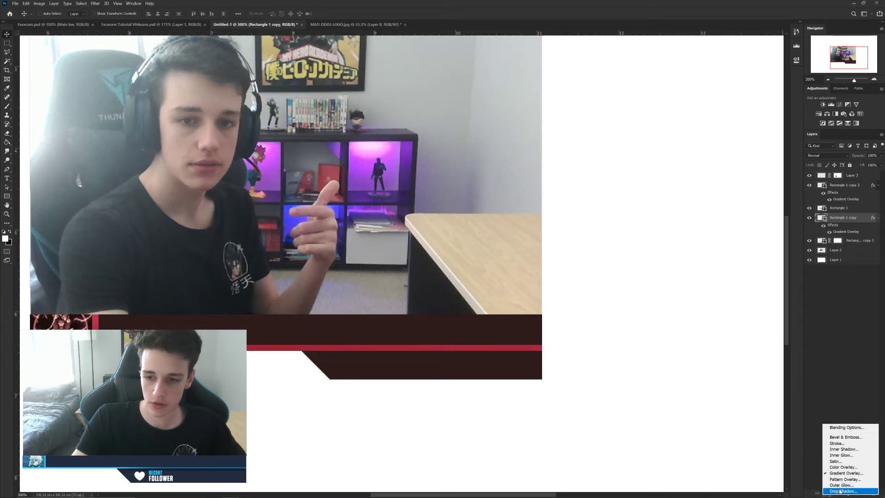
pyautogui.click(840, 492)
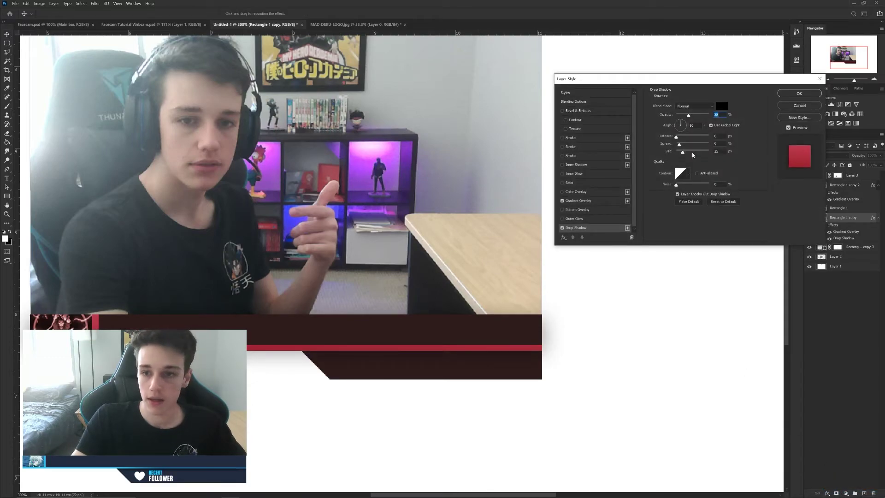
pyautogui.moveTo(691, 115); pyautogui.dragTo(734, 119)
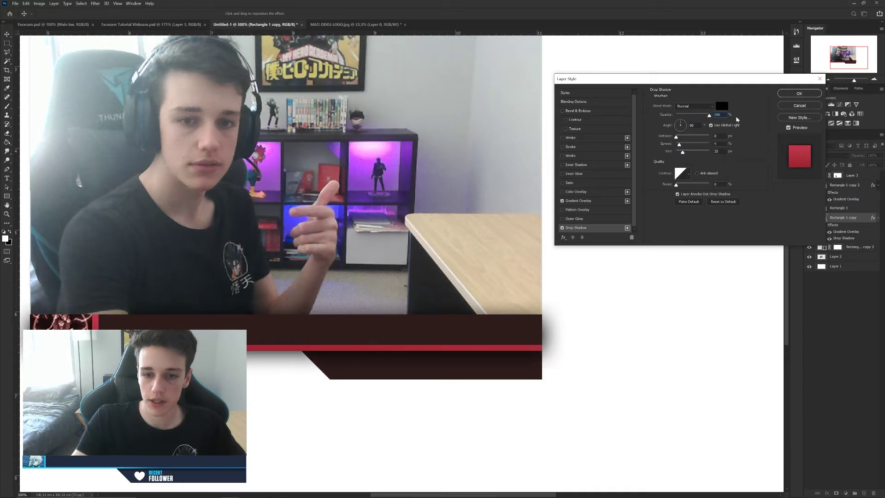
pyautogui.moveTo(681, 153); pyautogui.dragTo(680, 154)
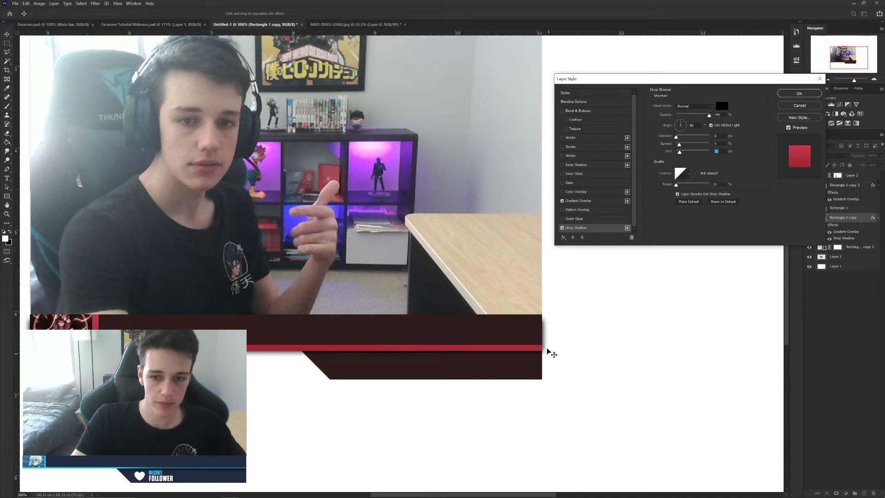
pyautogui.click(808, 96)
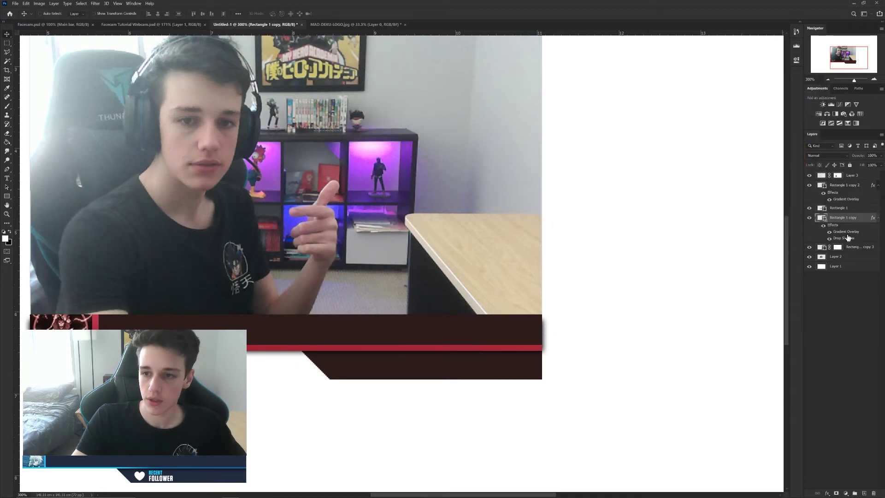
# - Separate the accent line's effects into their own layers and select the drop shadow layer
pyautogui.rightClick(845, 240)
pyautogui.click(848, 358)
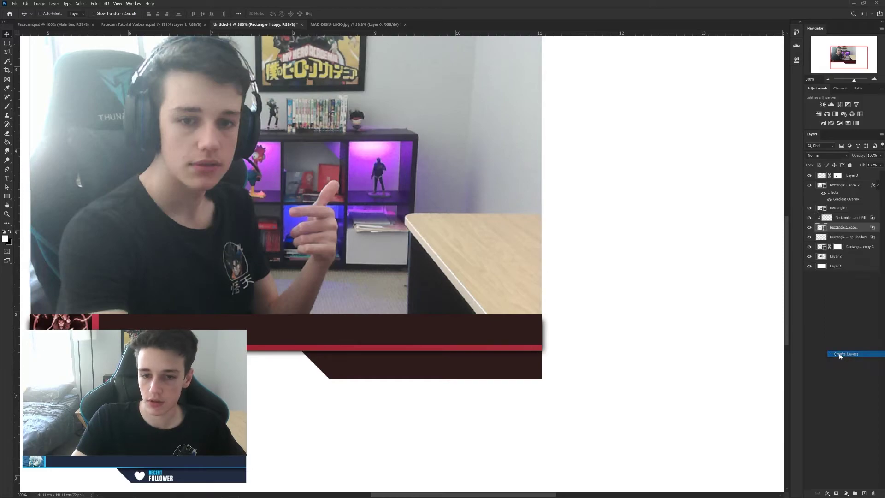
pyautogui.click(835, 238)
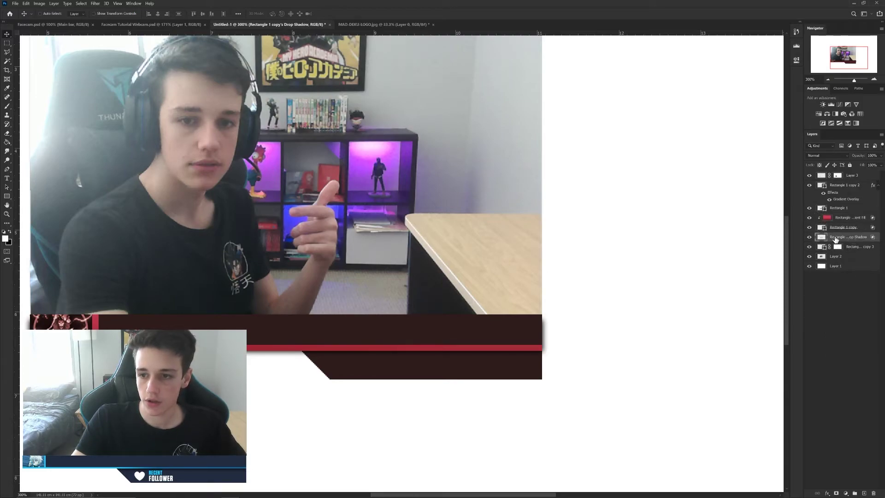
# - Delete the shadow outside the overlay's right and left edges and beyond the lower bar's diagonal end, using marquee and Polygonal Lasso selections
pyautogui.press('m')
pyautogui.moveTo(645, 238); pyautogui.dragTo(542, 420)
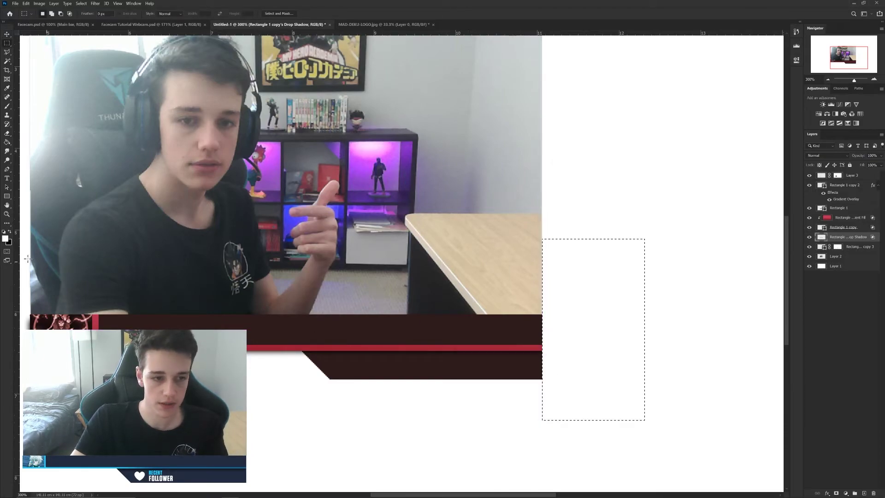
pyautogui.moveTo(21, 260); pyautogui.dragTo(302, 411)
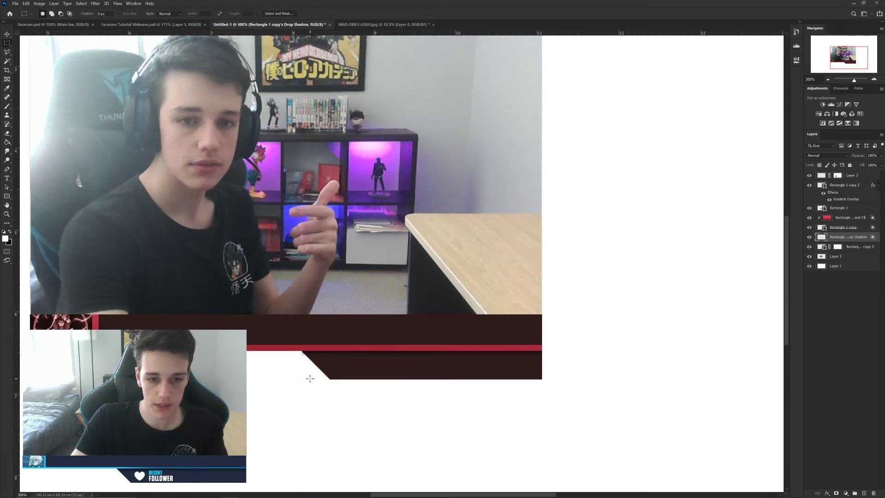
pyautogui.press('l')
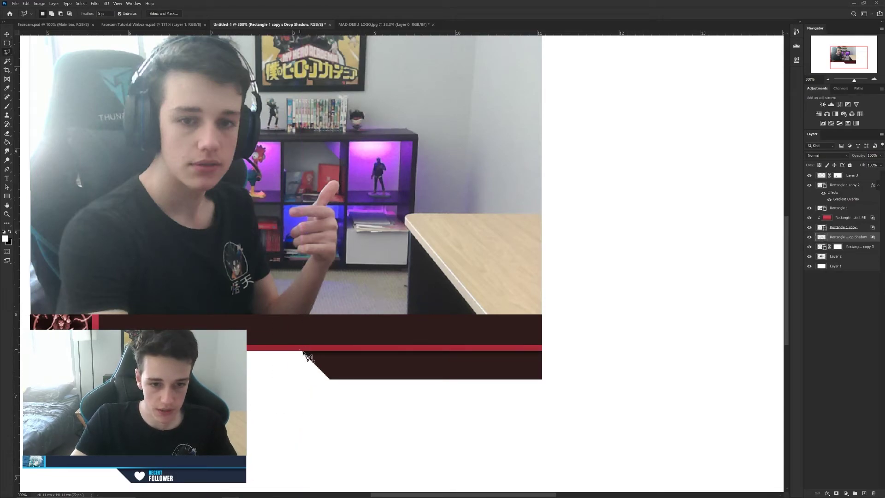
pyautogui.click(301, 350)
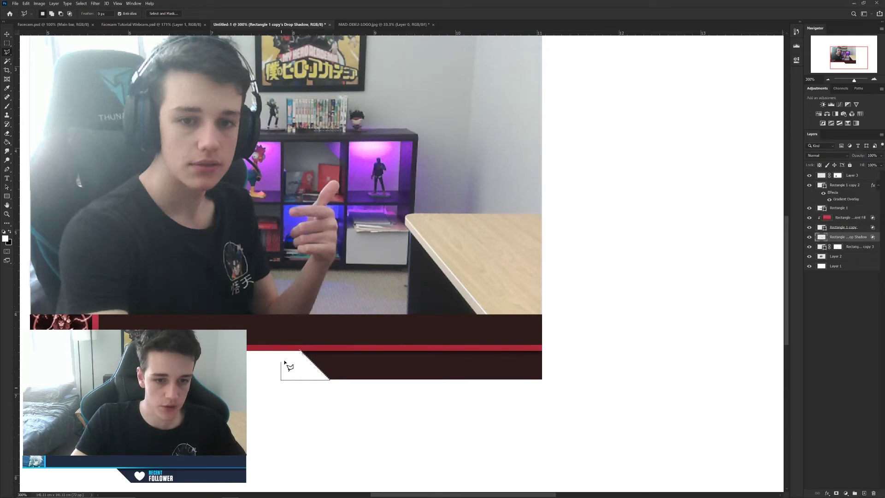
pyautogui.press('z')
pyautogui.keyDown('alt'); pyautogui.click(312, 358); pyautogui.keyUp('alt')
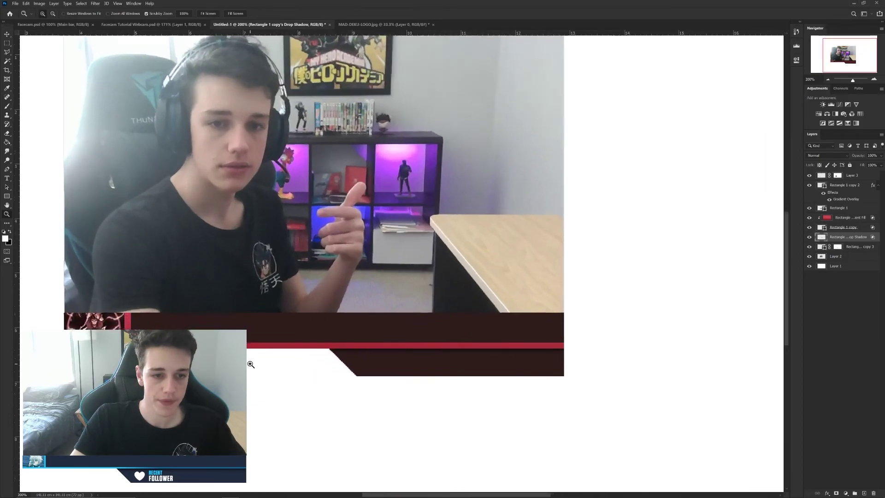
pyautogui.click(250, 364)
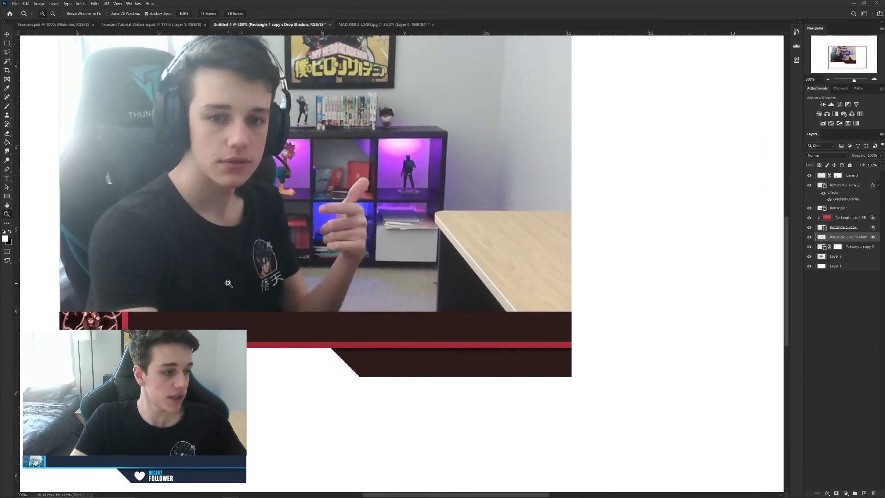
pyautogui.press('h')
pyautogui.moveTo(303, 281); pyautogui.dragTo(369, 241)
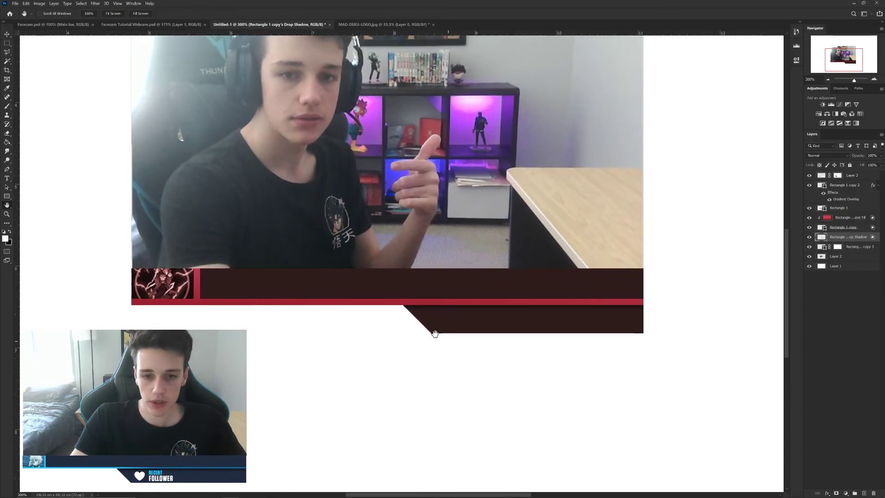
# - Add the text LATEST at 12 pt over the lower bar, above all other layers, and colour it white
pyautogui.press('v')
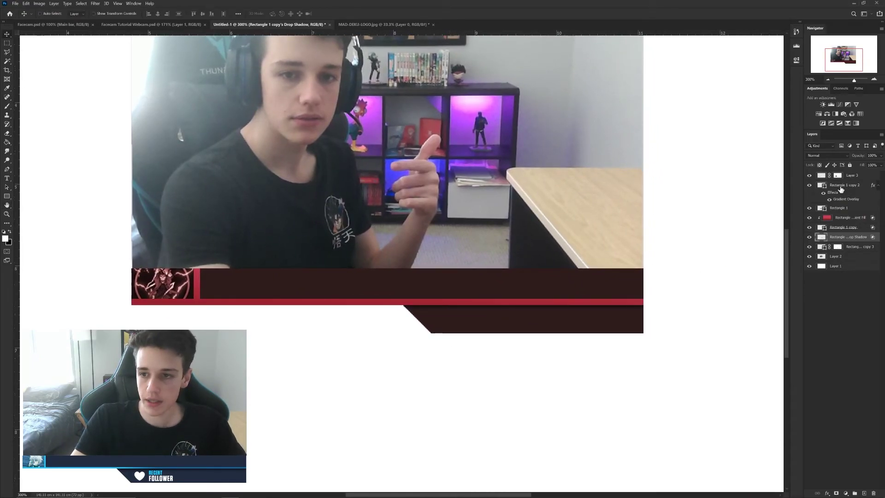
pyautogui.click(851, 179)
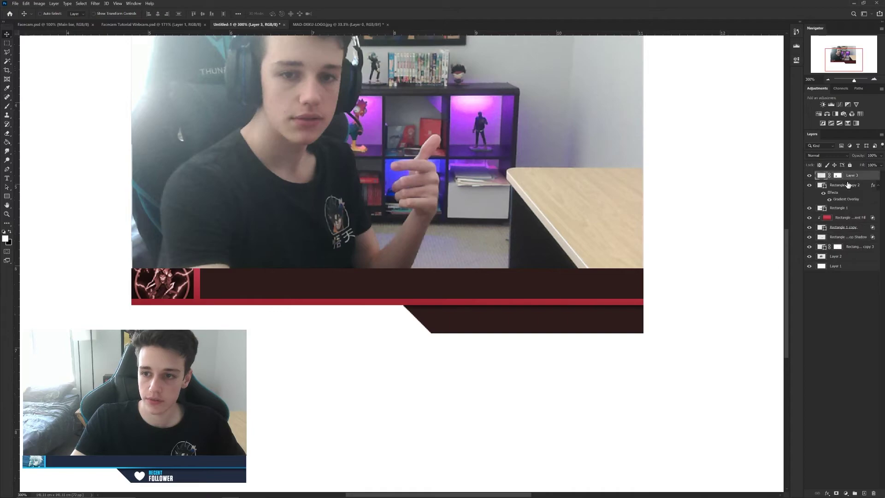
pyautogui.press('t')
pyautogui.moveTo(409, 306); pyautogui.dragTo(575, 340)
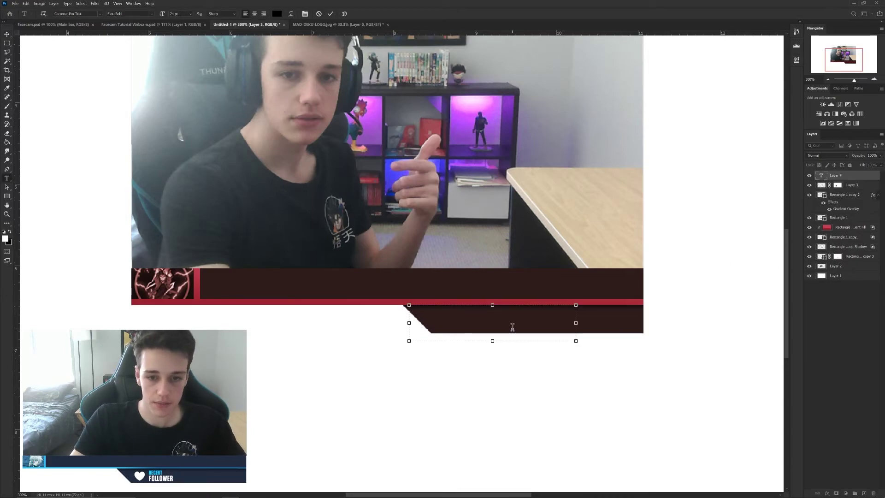
pyautogui.click(191, 14)
pyautogui.click(182, 57)
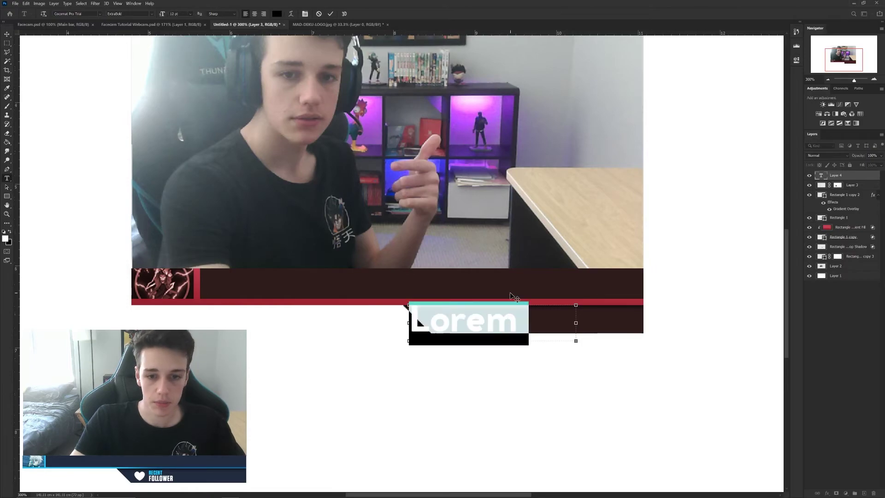
pyautogui.write('LATEST')
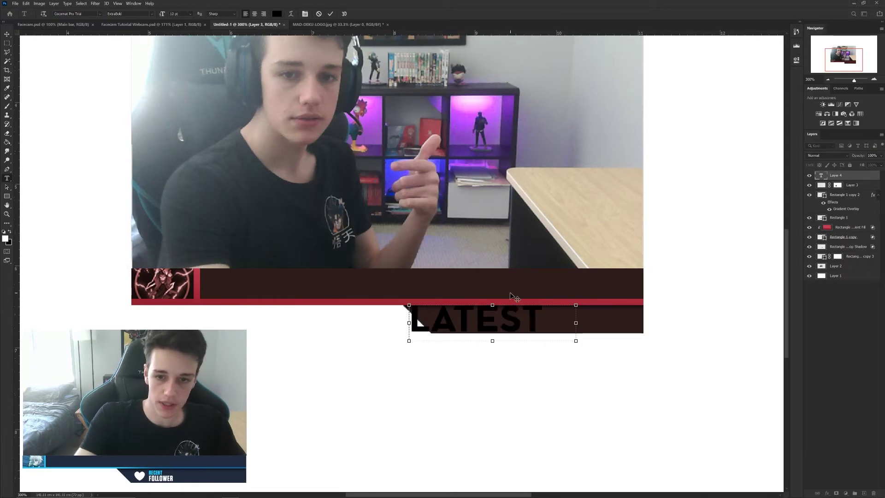
pyautogui.hotkey('ctrl', 'a')
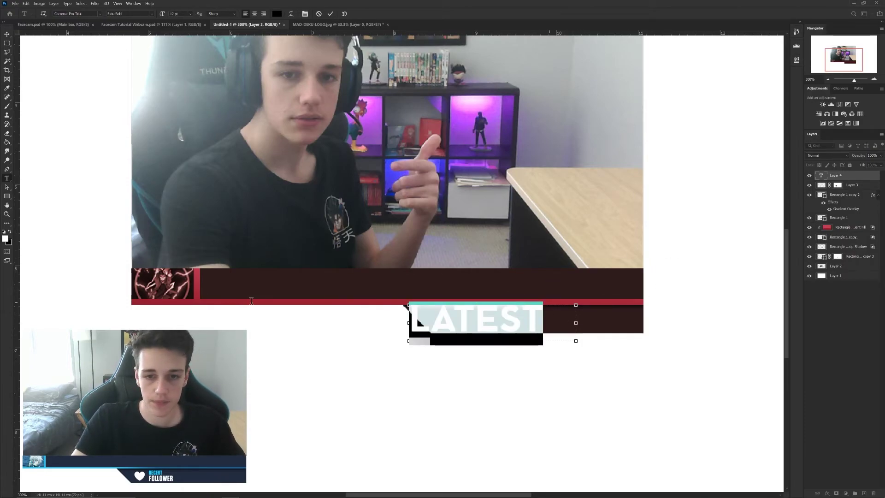
pyautogui.click(10, 232)
pyautogui.click(828, 179)
# - Scale the LATEST text down to a small label and position it in the lower bar's upper part, beside the diagonal end
pyautogui.press('v')
pyautogui.hotkey('ctrl', 't')
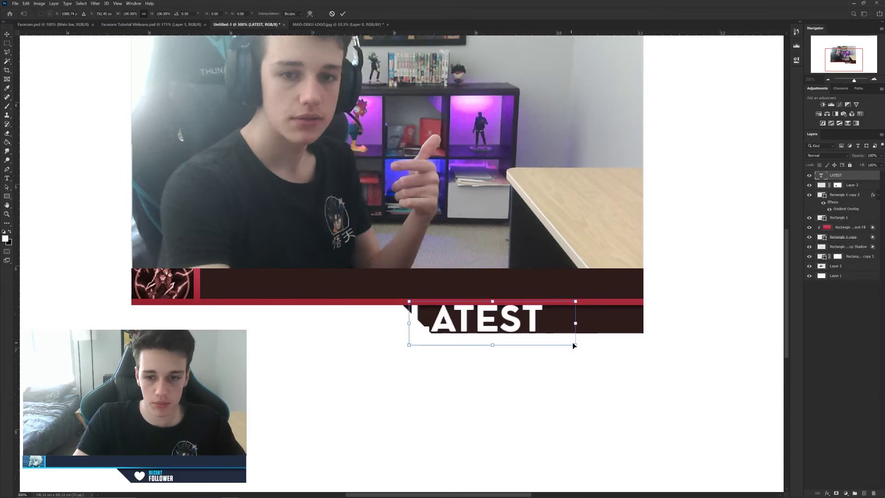
pyautogui.moveTo(573, 343); pyautogui.dragTo(470, 309)
pyautogui.press('Return')
pyautogui.hotkey('shift', 'Right')
pyautogui.press('Down')
pyautogui.press('Down')
pyautogui.press('Down')
pyautogui.press('Down')
pyautogui.press('Down')
pyautogui.press('Up')
pyautogui.hotkey('ctrl', 't')
pyautogui.moveTo(487, 322); pyautogui.dragTo(468, 315)
pyautogui.press('Return')
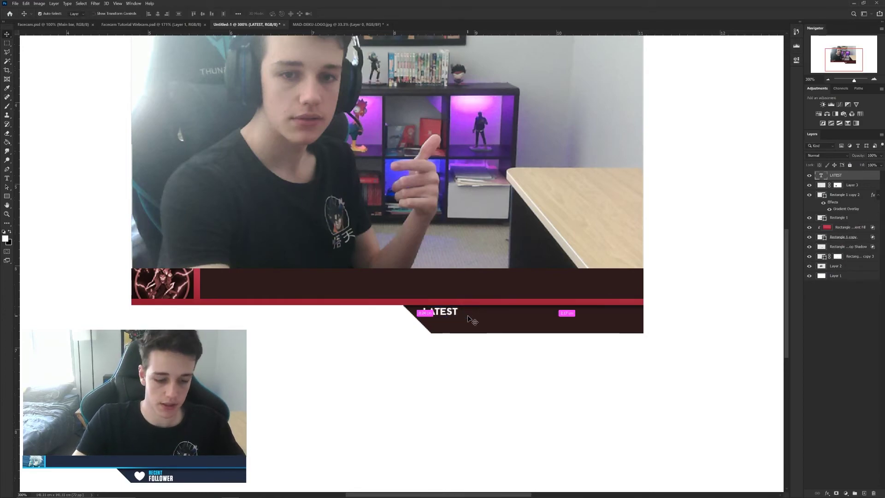
# - Duplicate the LATEST text layer, enlarge the copy's text box and replace its wording with SUBSCRIBER
pyautogui.hotkey('ctrl', 'j')
pyautogui.doubleClick(820, 176)
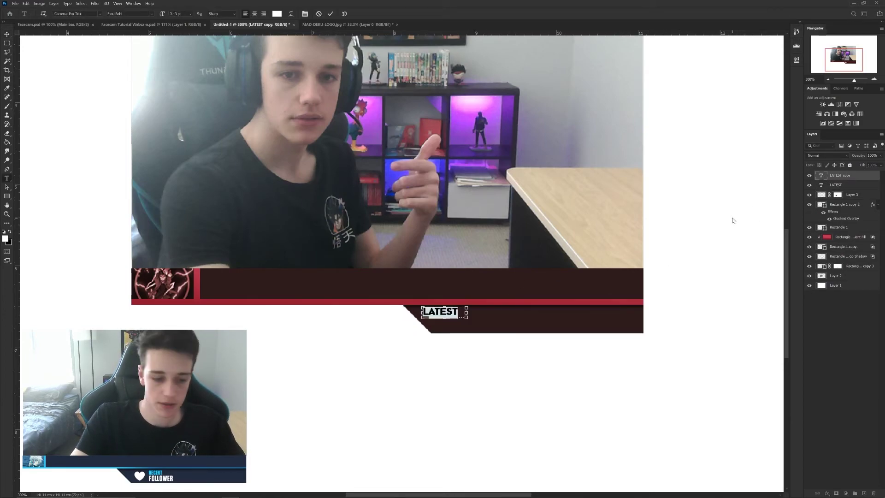
pyautogui.moveTo(468, 317); pyautogui.dragTo(590, 353)
pyautogui.write('SUBS')
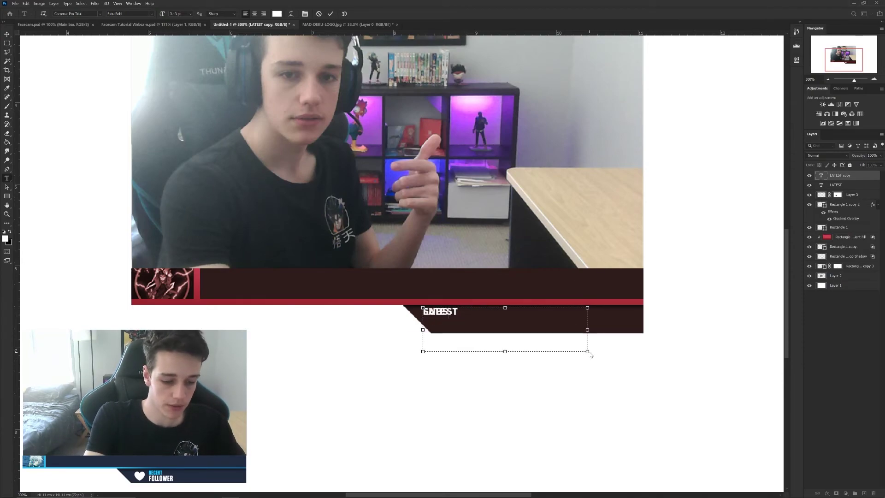
pyautogui.write('CRIBER')
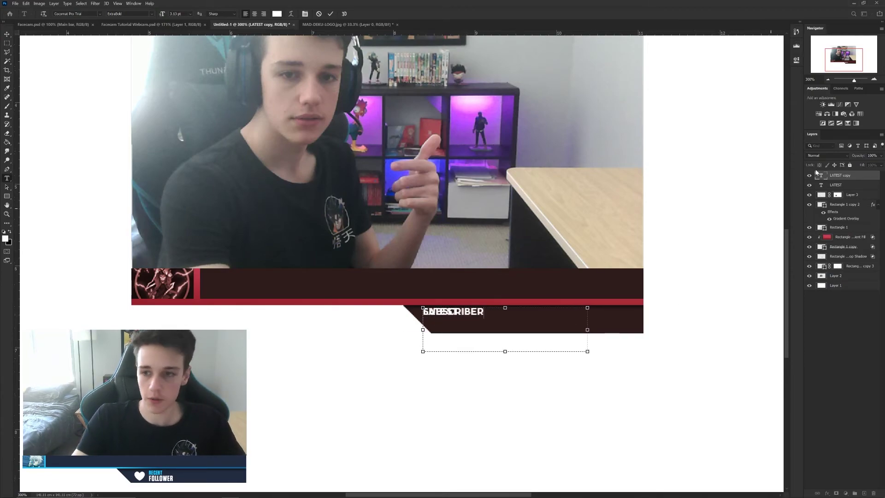
pyautogui.click(829, 175)
# - Move the SUBSCRIBER text directly beneath LATEST and align their left edges
pyautogui.press('v')
pyautogui.hotkey('shift', 'Down')
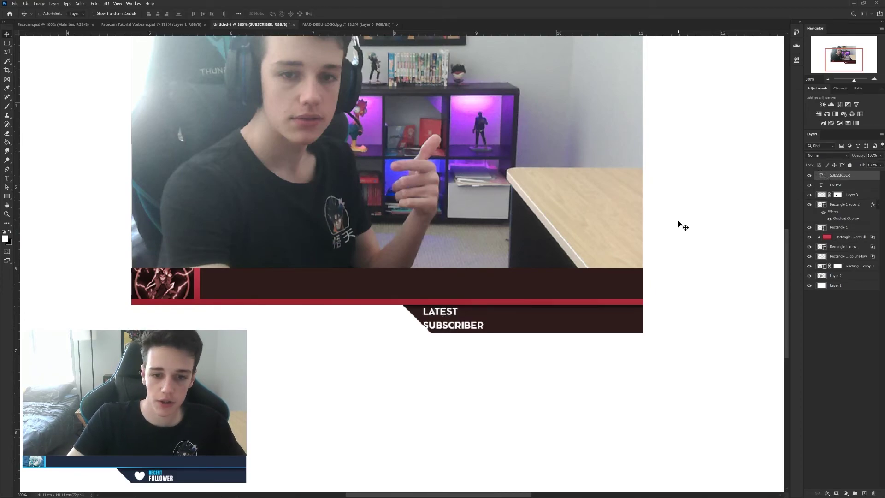
pyautogui.press('Up')
pyautogui.press('Up')
pyautogui.press('Up')
pyautogui.press('Up')
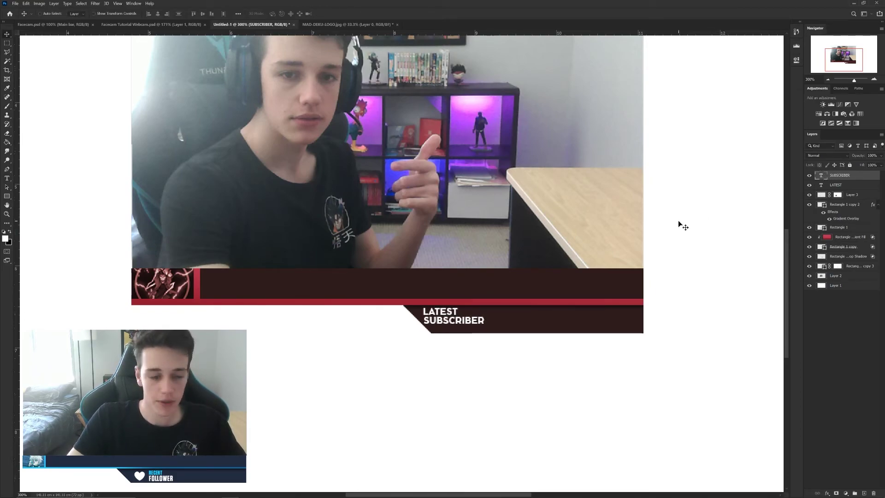
pyautogui.press('Left')
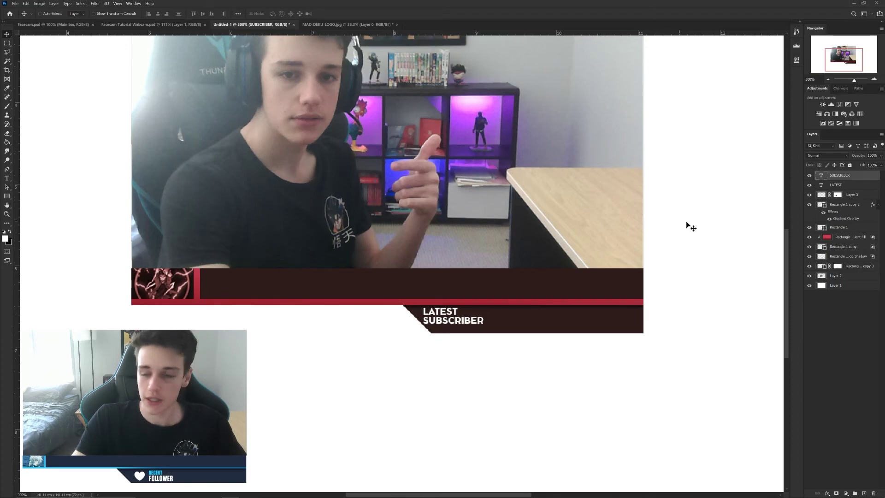
# - Shift both text layers together to the right and centre them vertically in the lower bar
pyautogui.keyDown('shift'); pyautogui.click(843, 183); pyautogui.keyUp('shift')
pyautogui.moveTo(459, 318); pyautogui.dragTo(497, 320)
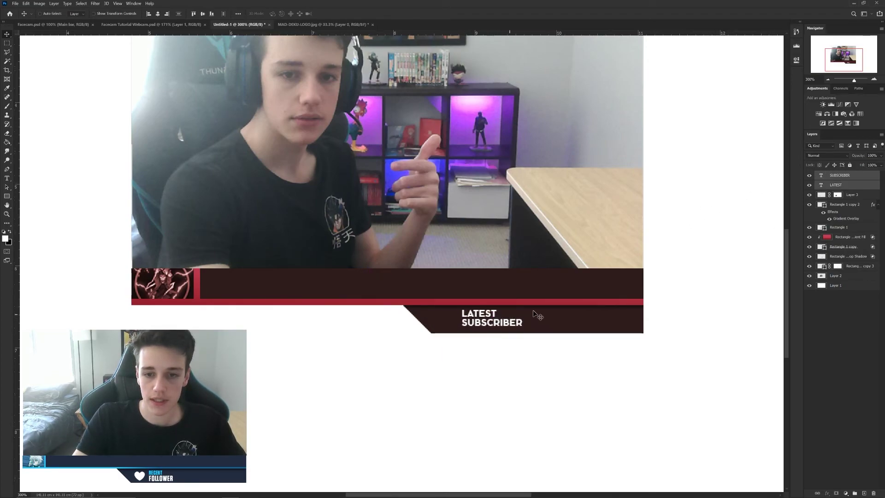
pyautogui.press('Down')
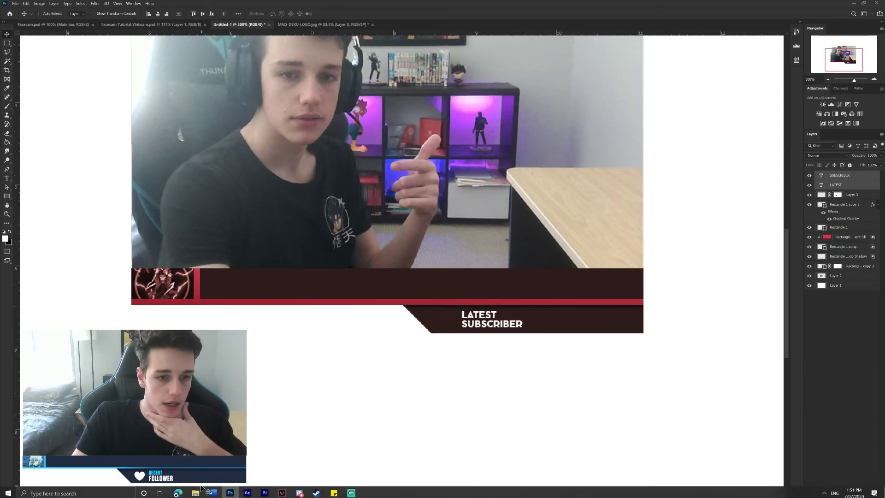
# - Switch to the Edge browser, open the Noun Project site and search for heart icons
pyautogui.click(177, 492)
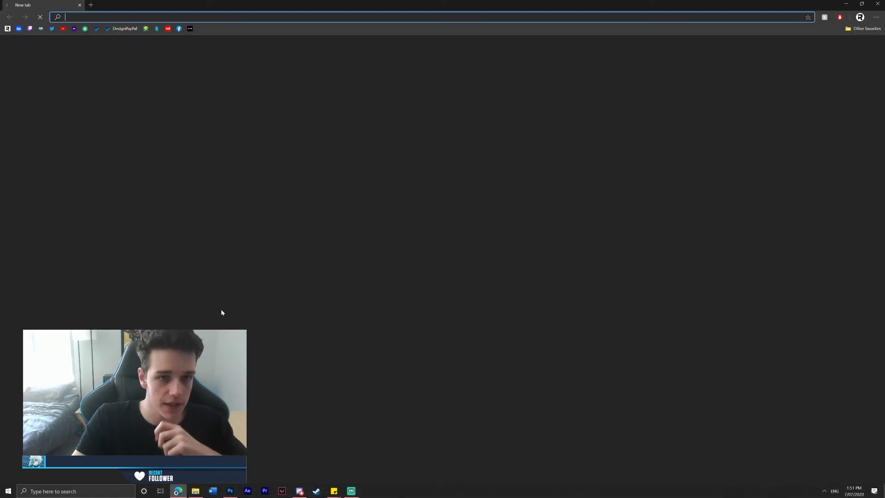
pyautogui.click(190, 29)
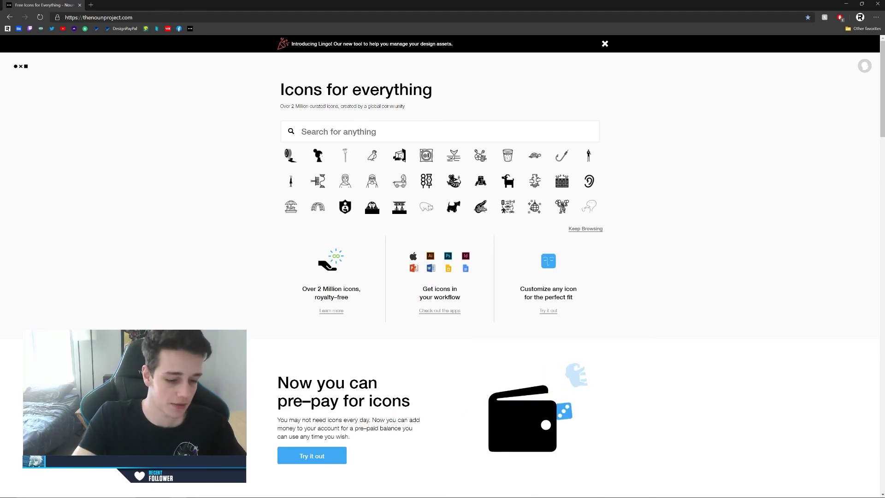
pyautogui.write('heart')
pyautogui.press('Return')
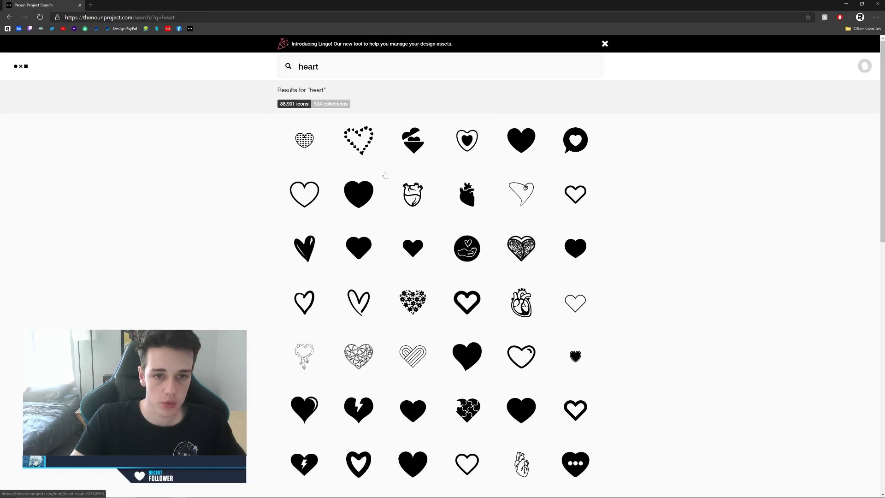
# - Open the solid black heart icon, choose its Basic Download under the Creative Commons licence, and close the browser to return to Photoshop
pyautogui.click(352, 201)
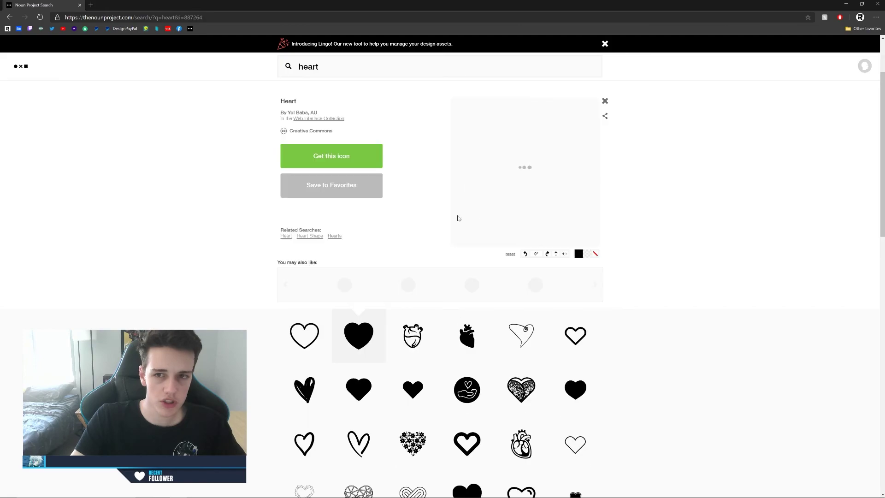
pyautogui.click(332, 157)
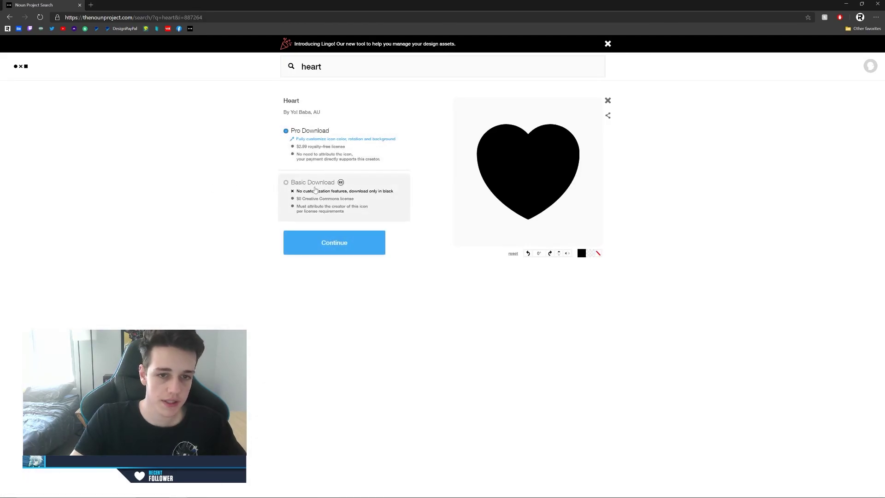
pyautogui.click(315, 189)
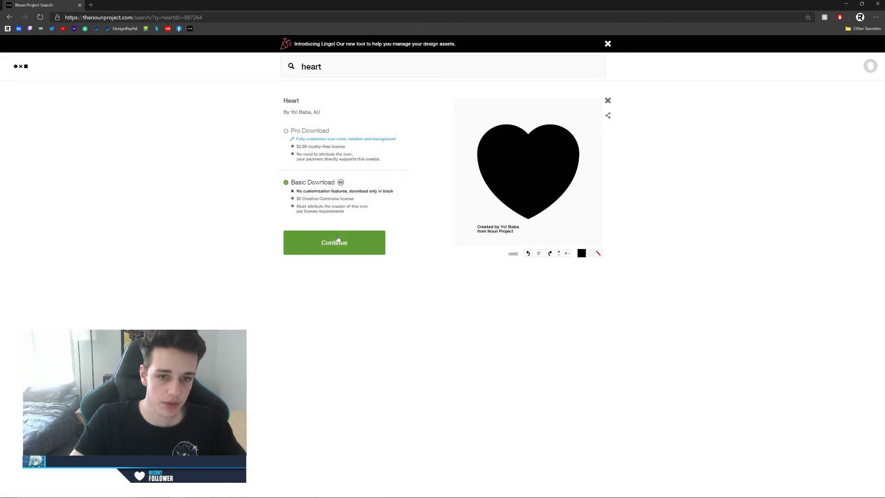
pyautogui.click(297, 235)
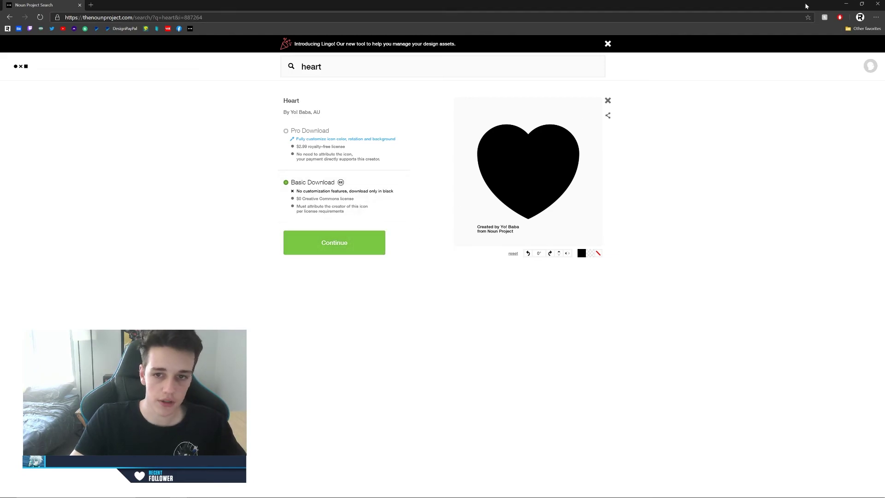
pyautogui.click(877, 3)
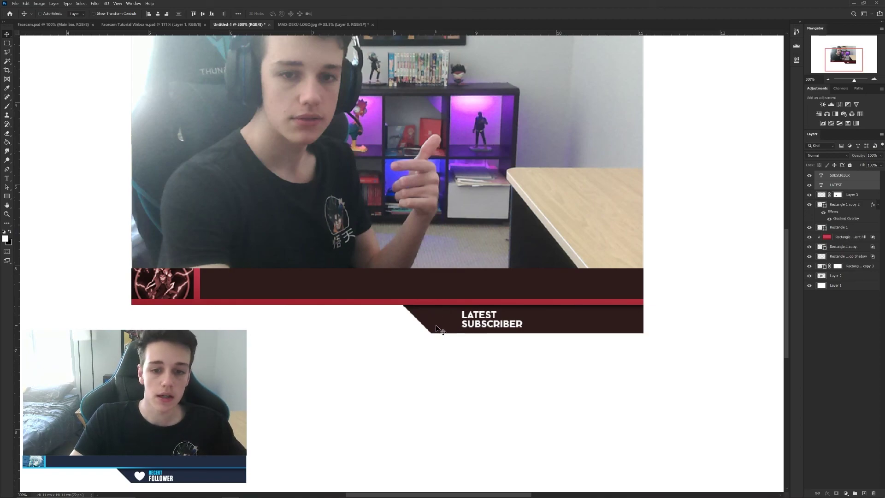
# - Try a Hue/Saturation adjustment with Lightness +100 on the logo layer and cancel it
pyautogui.press('ctrl')
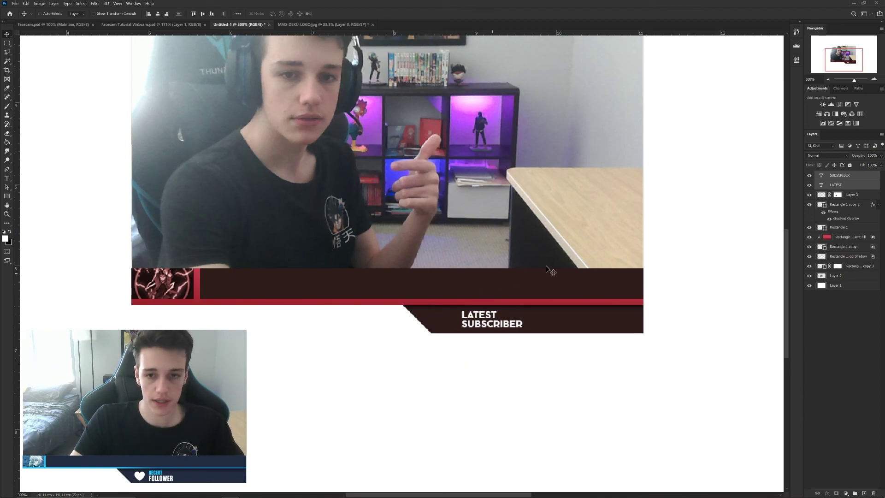
pyautogui.click(846, 196)
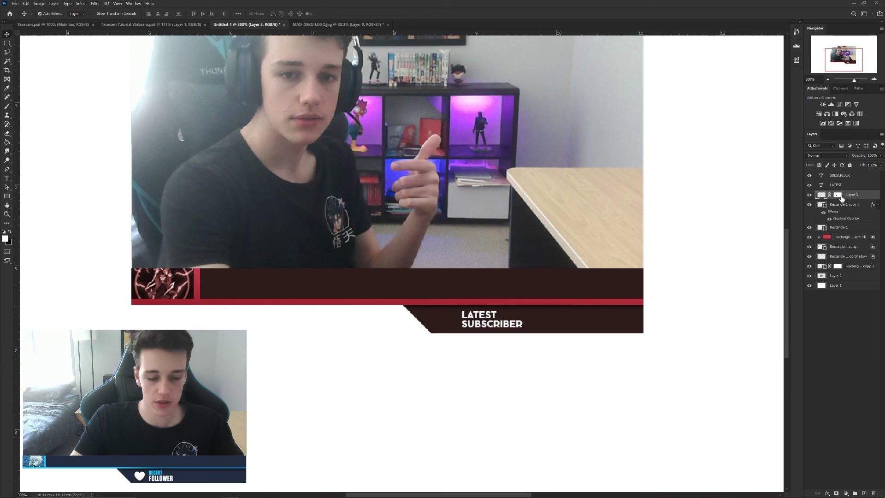
pyautogui.hotkey('ctrl', 'u')
pyautogui.moveTo(637, 211); pyautogui.dragTo(738, 202)
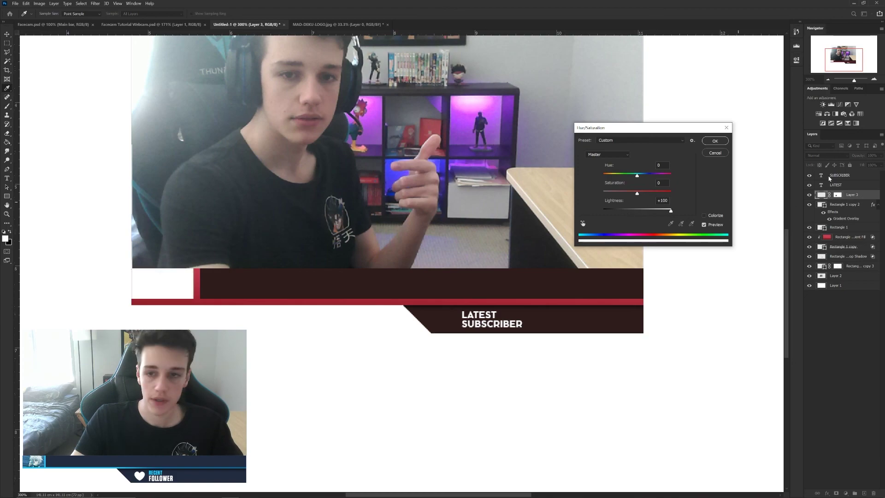
pyautogui.click(724, 154)
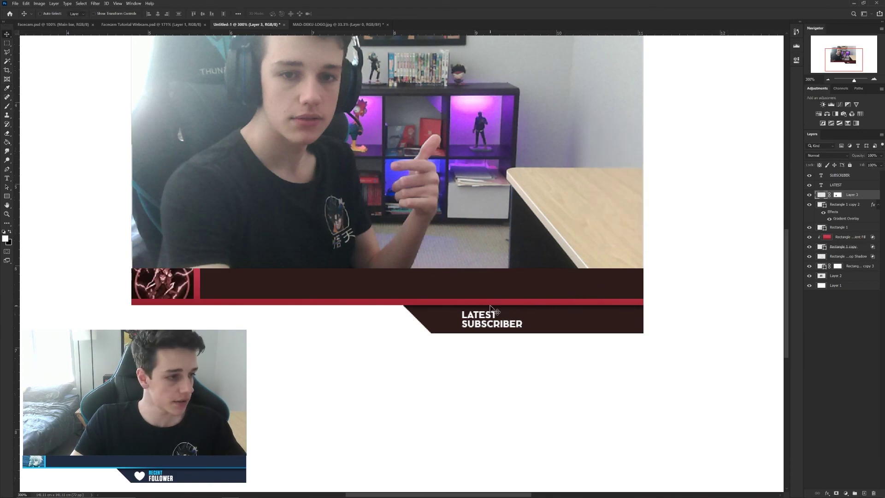
# - View the whole red overlay design and the finished blue facecam example in the Facecam Tutorial Webcam.psd document
pyautogui.press('z')
pyautogui.keyDown('alt'); pyautogui.click(421, 299); pyautogui.keyUp('alt')
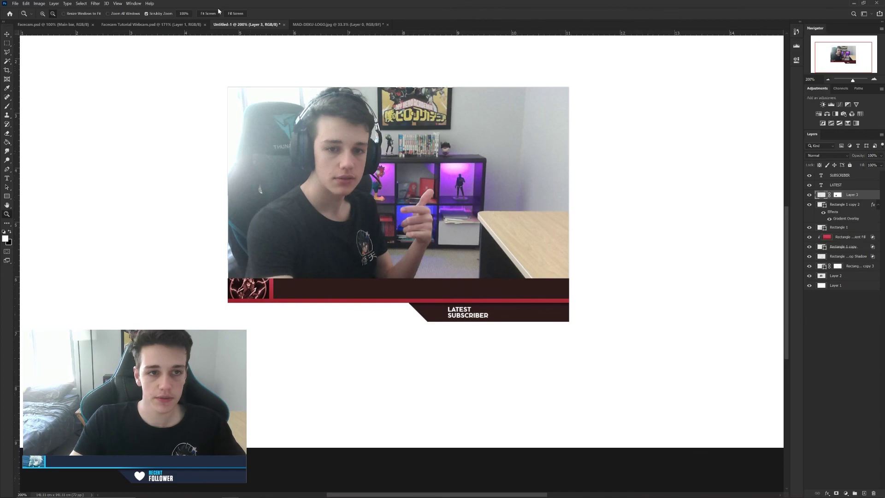
pyautogui.click(216, 14)
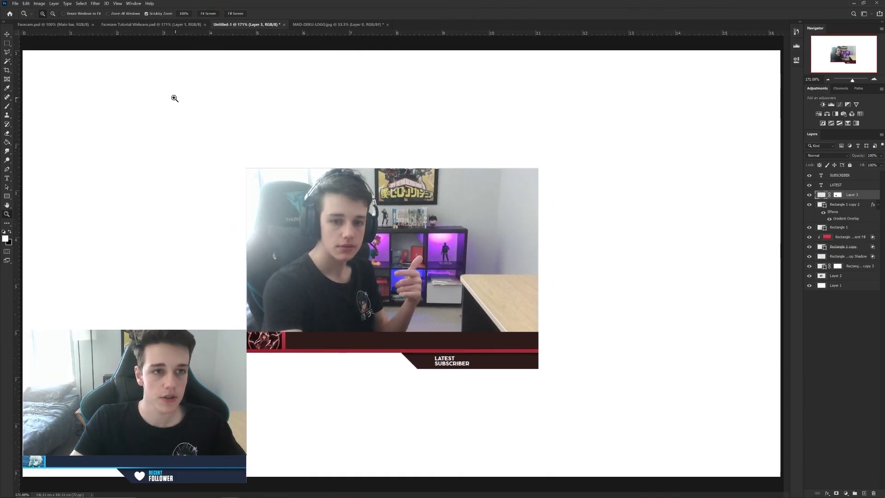
pyautogui.click(129, 25)
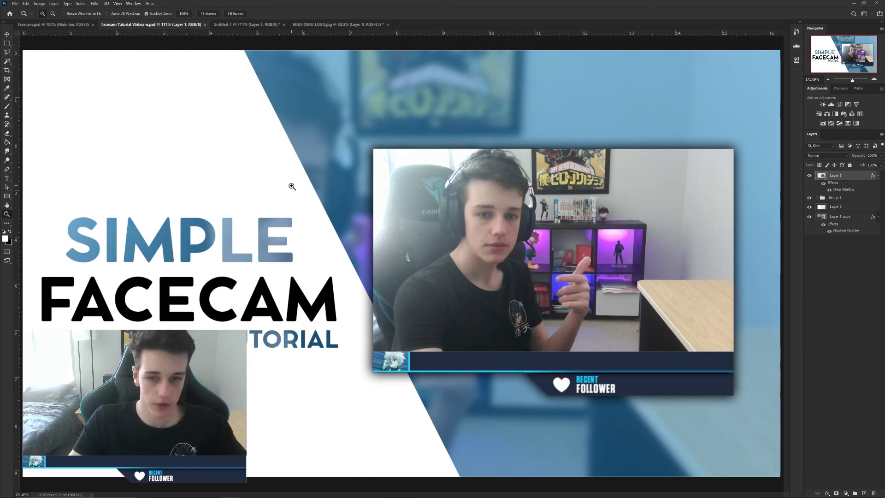
pyautogui.keyDown('alt'); pyautogui.click(308, 212); pyautogui.keyUp('alt')
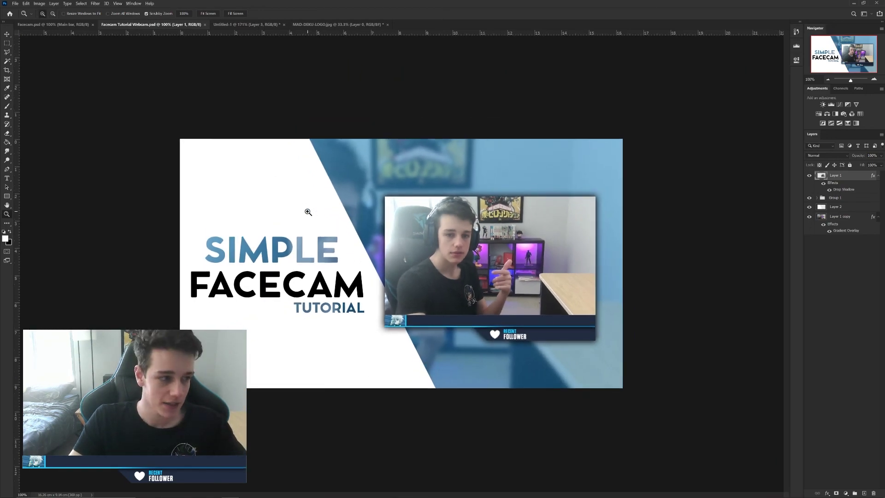